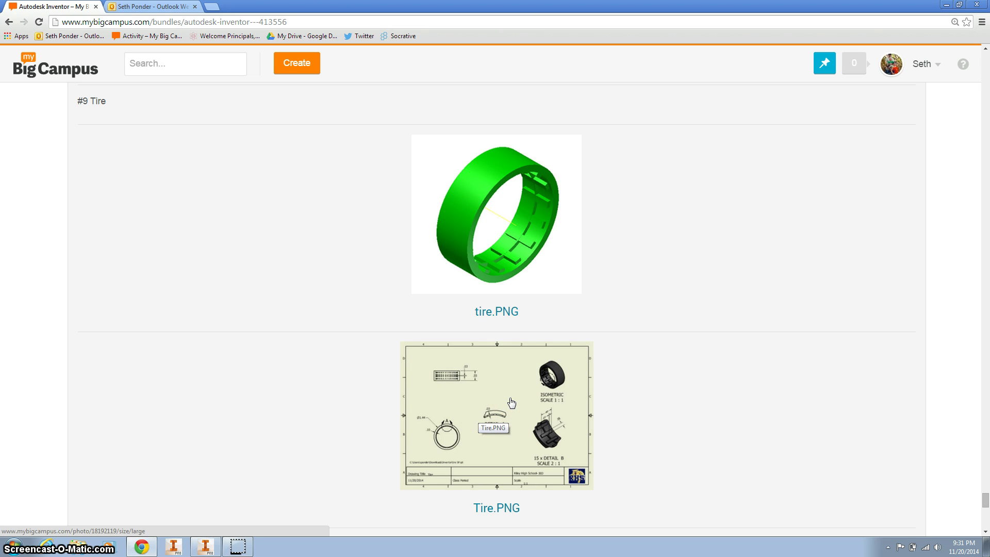
# Step: Leave the tire reference images in Chrome and bring up Inventor with tire SP.ipt
pyautogui.click(206, 547)
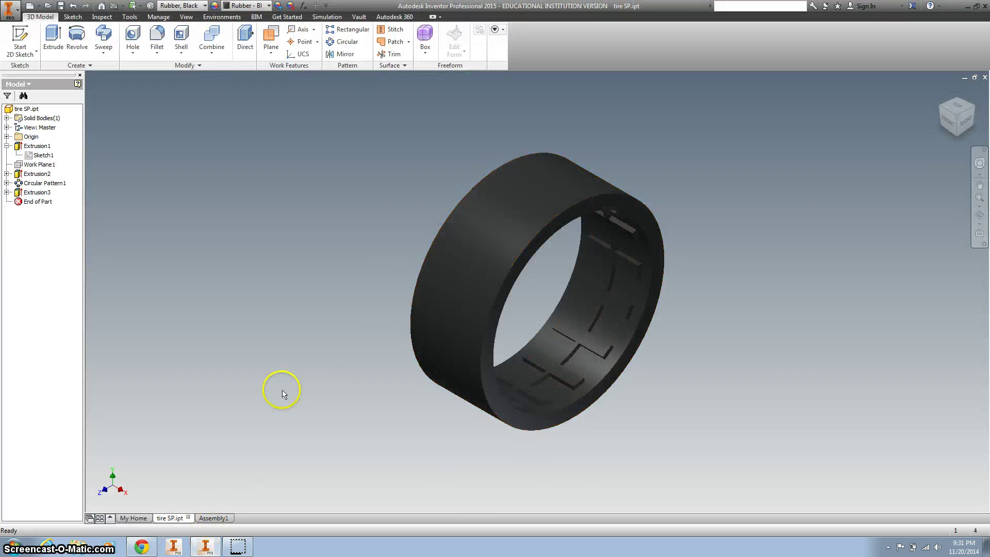
# Step: Orbit the Assembly1 wheel to see the axle side, return to Home, then start a new file
pyautogui.click(209, 517)
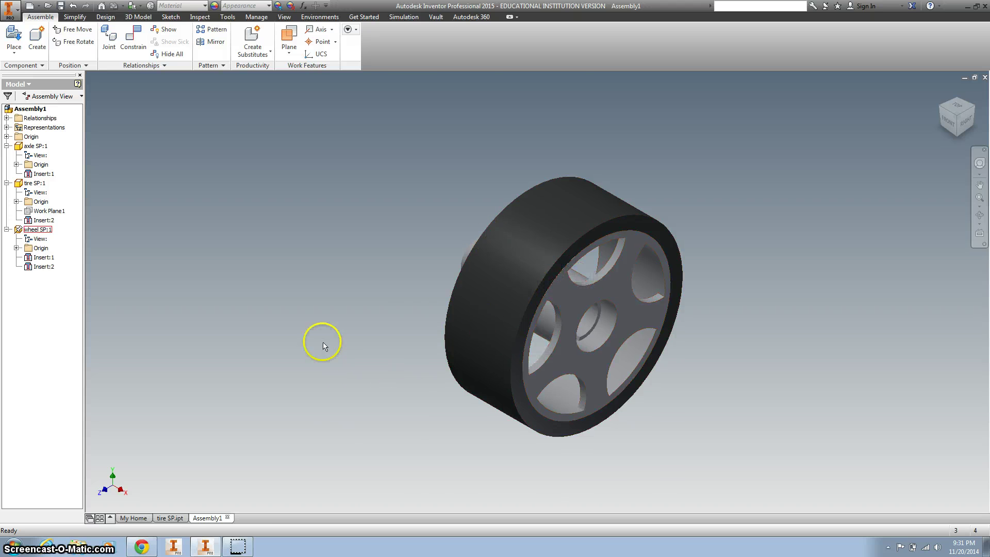
pyautogui.press('F4')
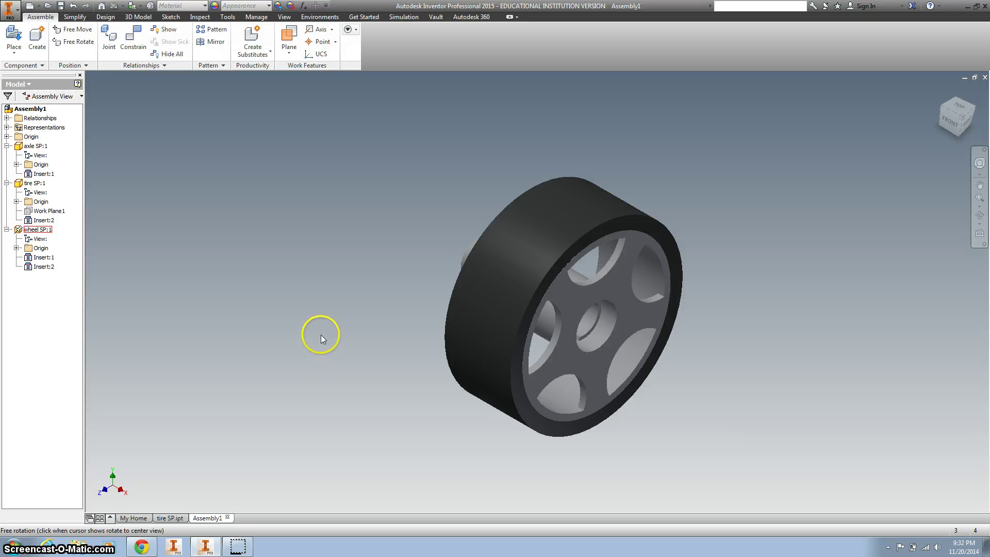
pyautogui.moveTo(321, 334); pyautogui.dragTo(338, 345)
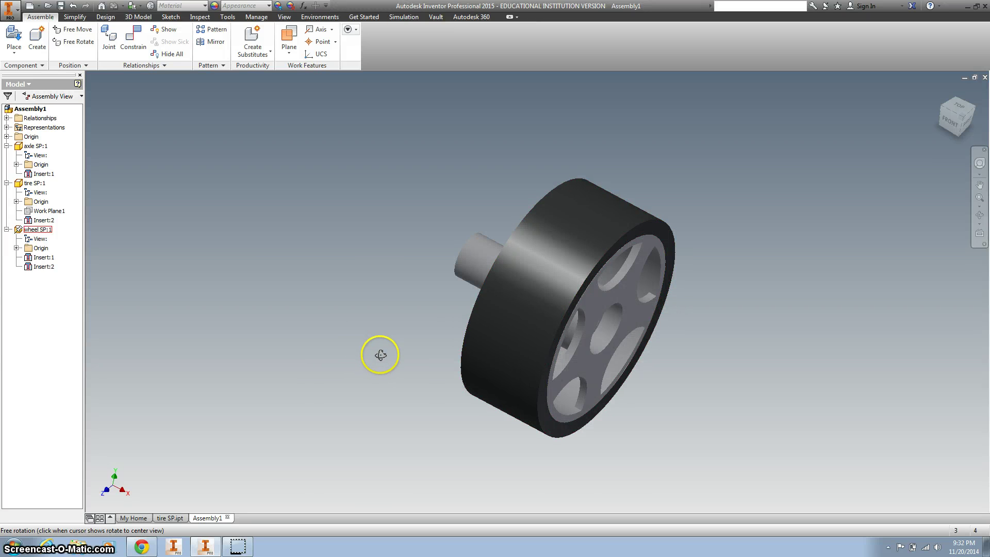
pyautogui.click(962, 116)
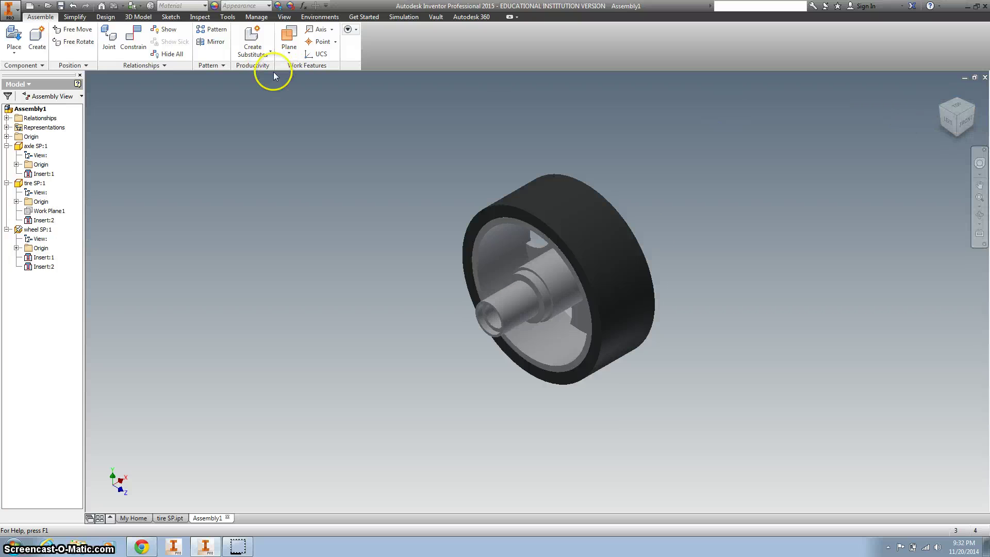
pyautogui.click(31, 9)
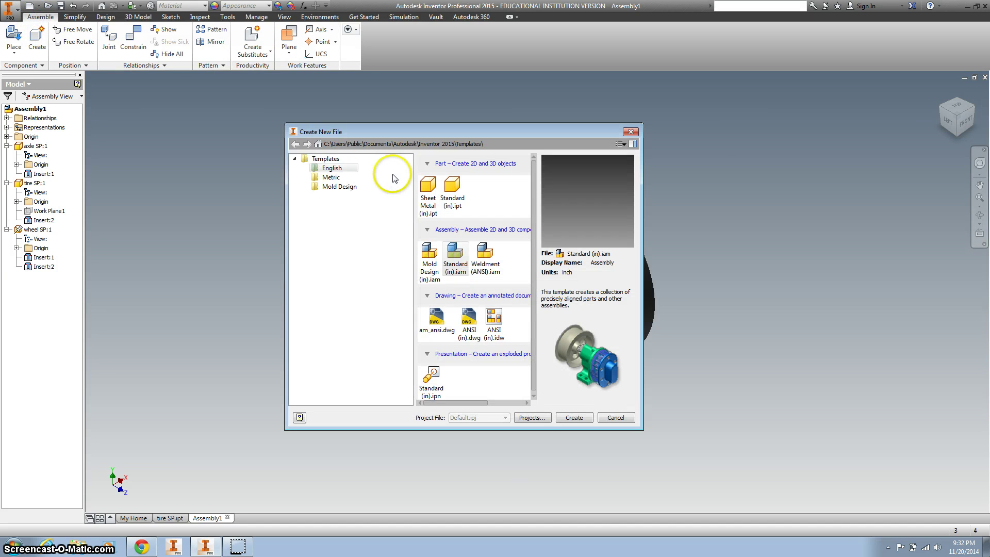
# Step: Create a Standard (in).ipt part with a new sketch on the YZ plane, ready for circles
pyautogui.doubleClick(454, 187)
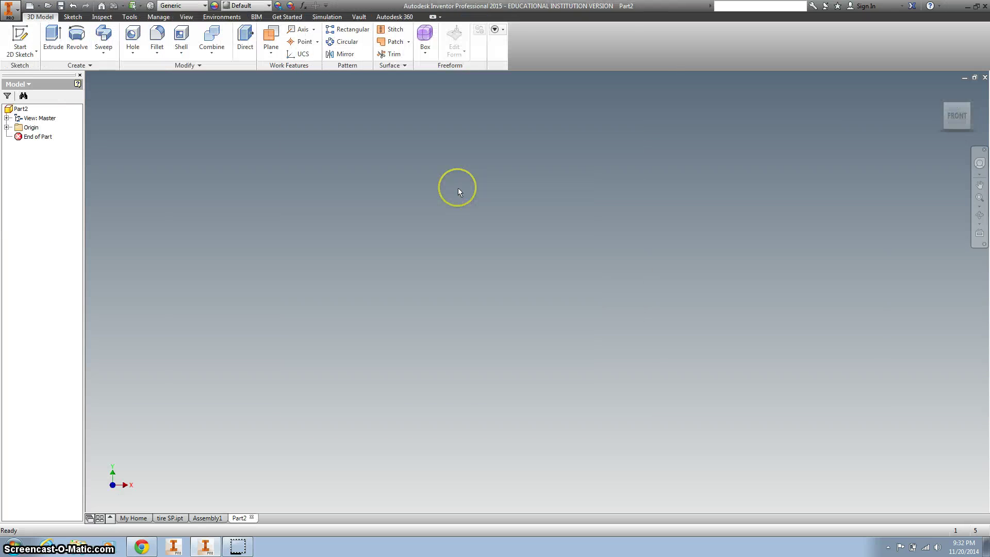
pyautogui.click(20, 41)
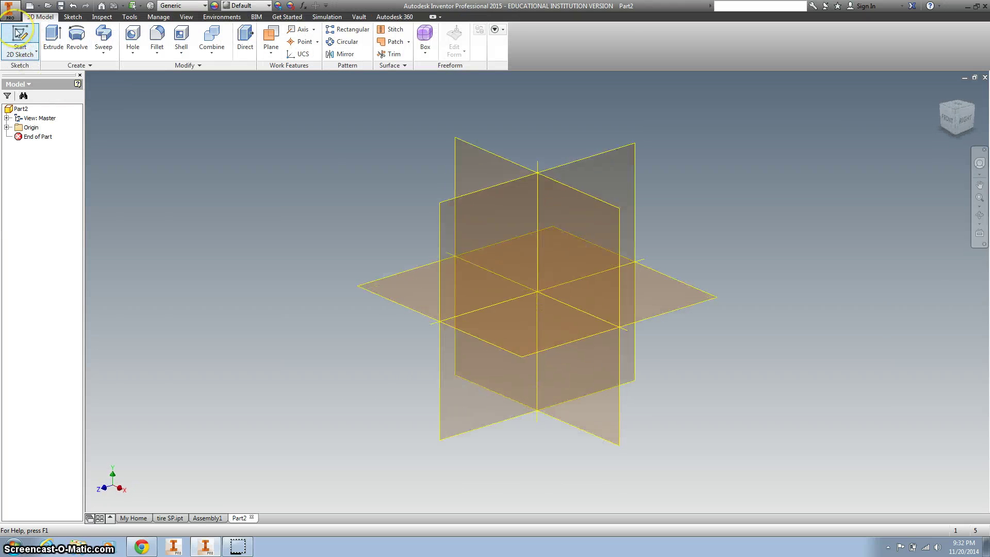
pyautogui.click(465, 209)
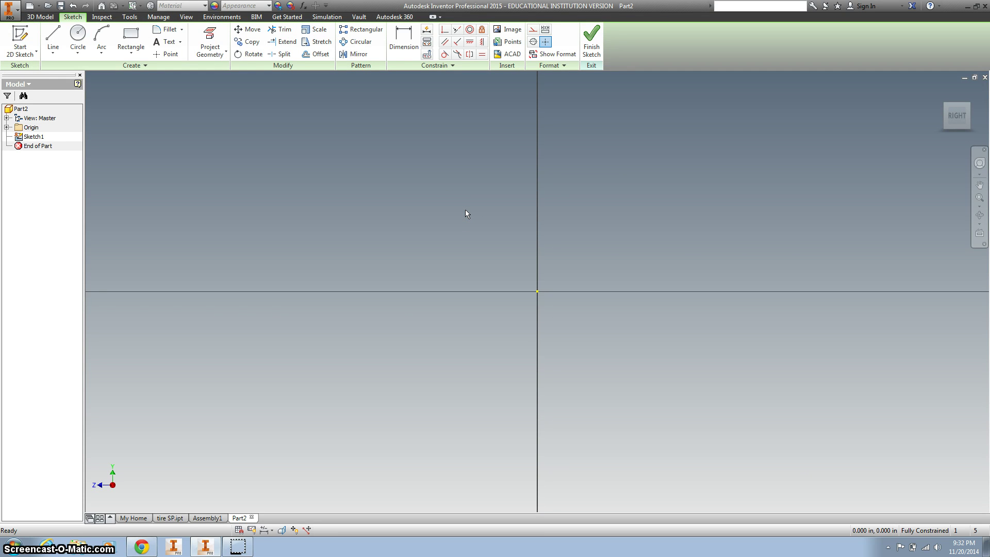
pyautogui.click(77, 37)
# Step: Draw a 1.44 in diameter circle at the origin and offset it 0.1 in inward
pyautogui.click(538, 292)
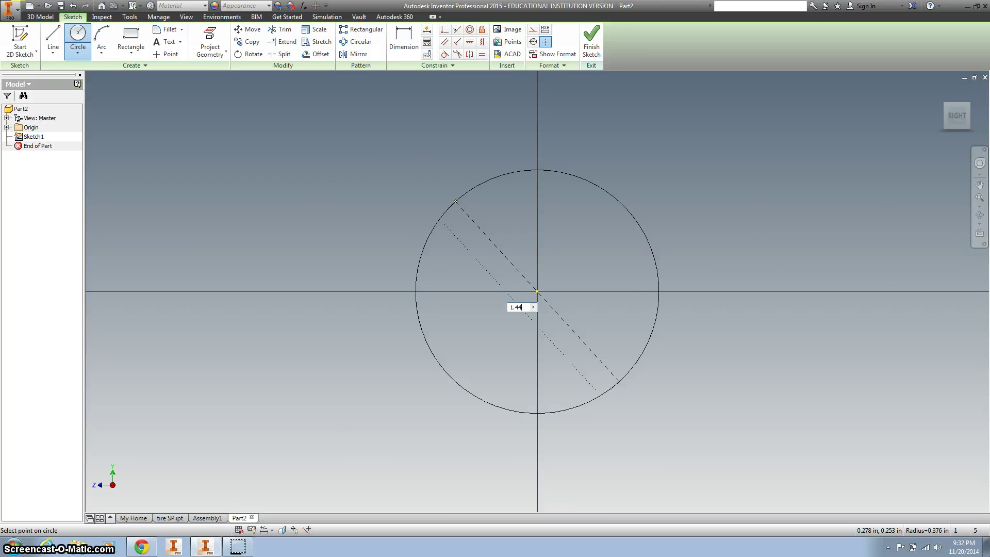
pyautogui.press('Return')
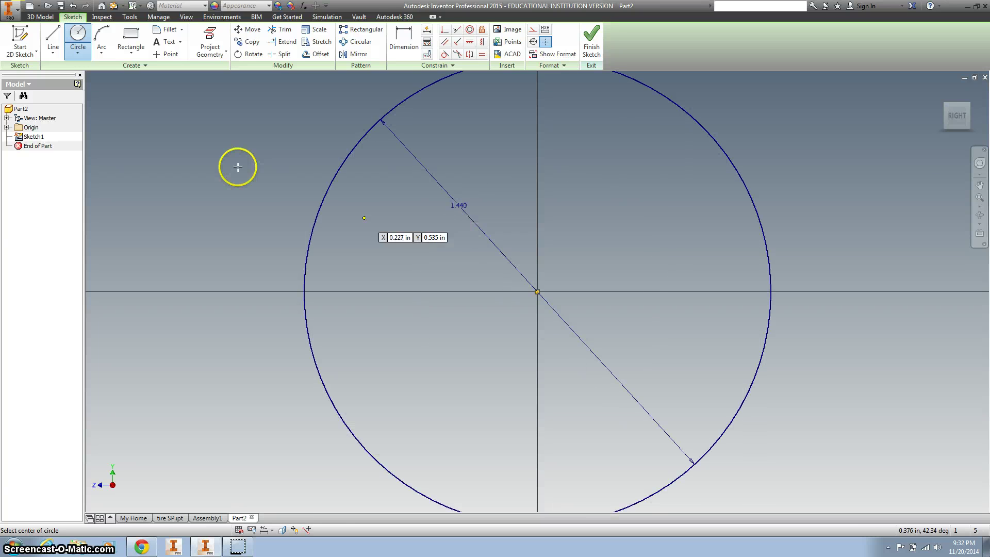
pyautogui.scroll(-2, 243, 170)
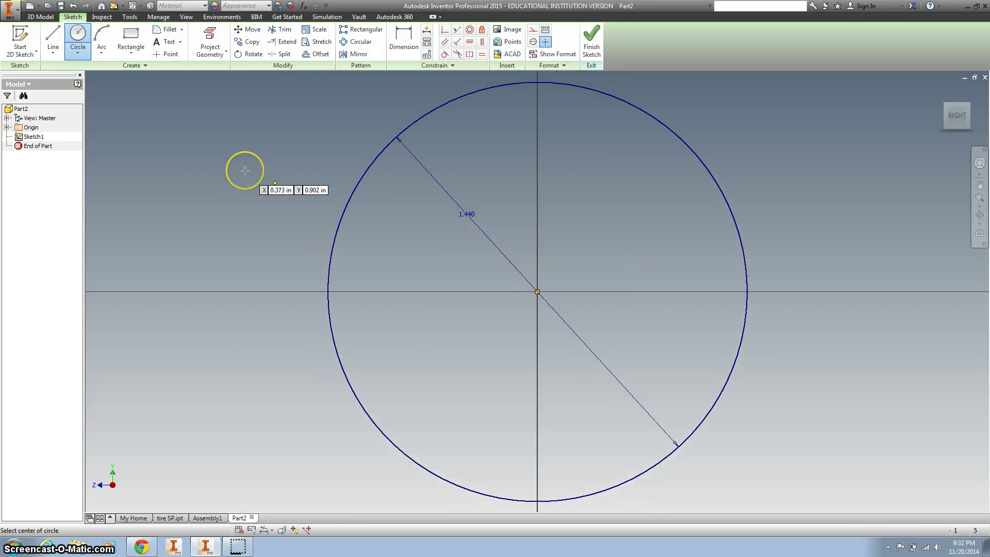
pyautogui.click(317, 53)
pyautogui.click(422, 123)
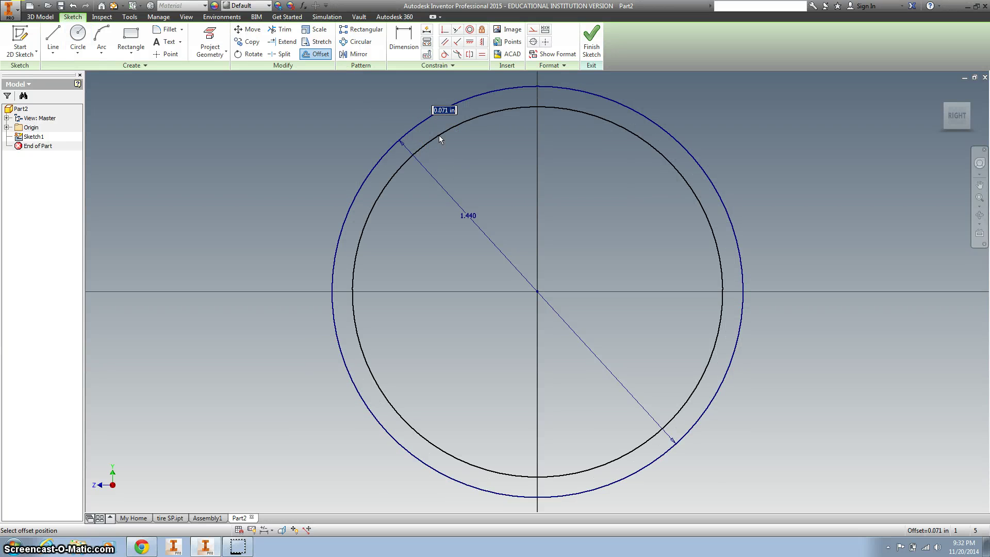
pyautogui.write('.1')
pyautogui.press('Return')
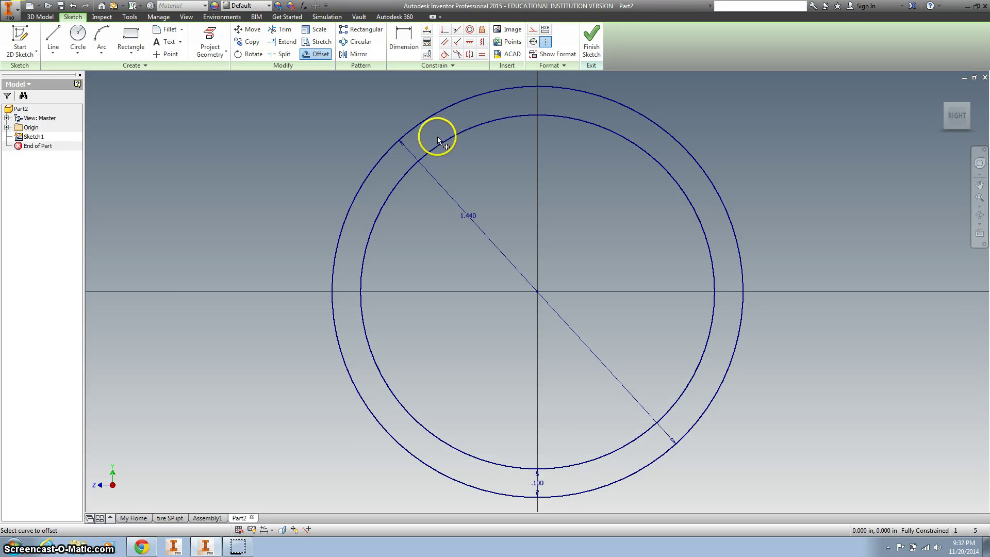
# Step: Extrude the ring profile between the two circles 0.55 in into a solid band
pyautogui.click(592, 48)
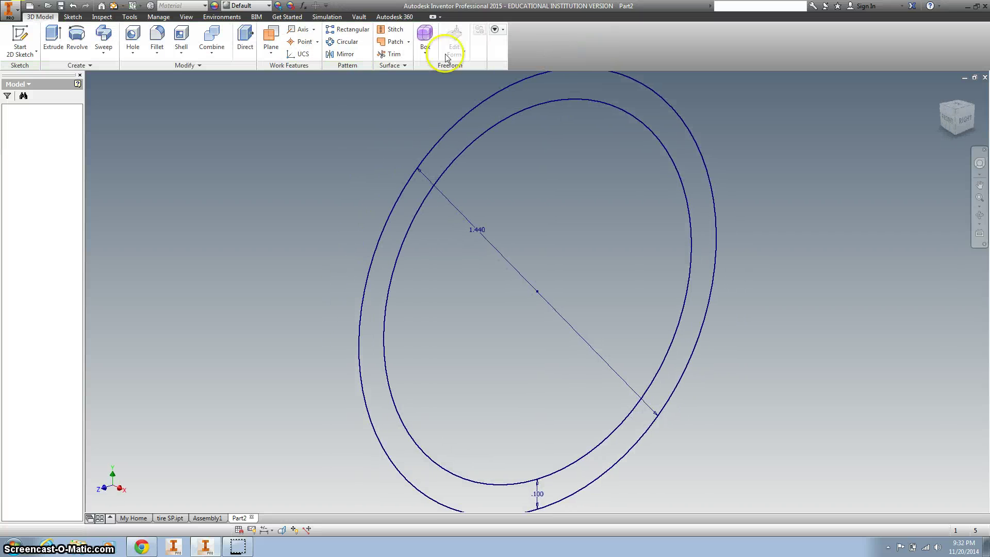
pyautogui.click(53, 39)
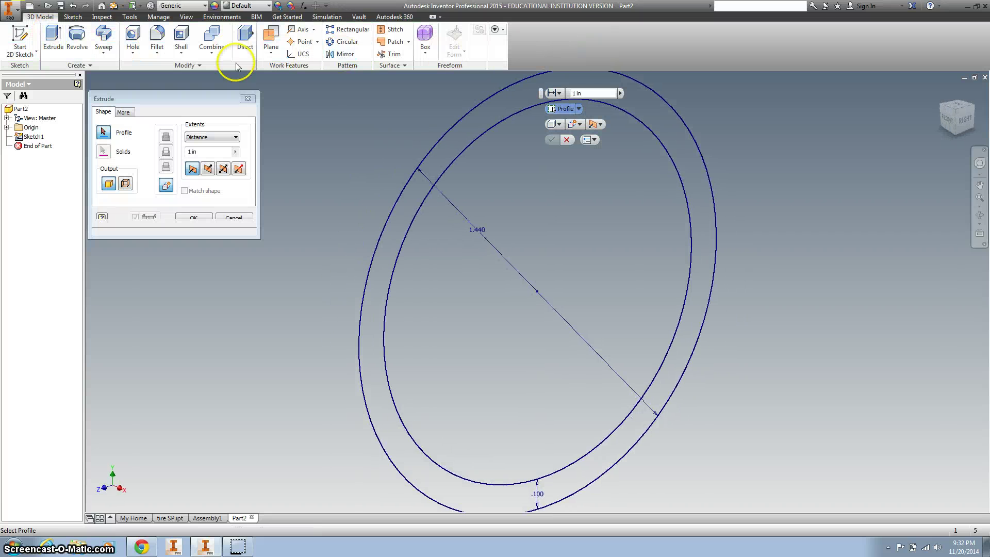
pyautogui.click(487, 119)
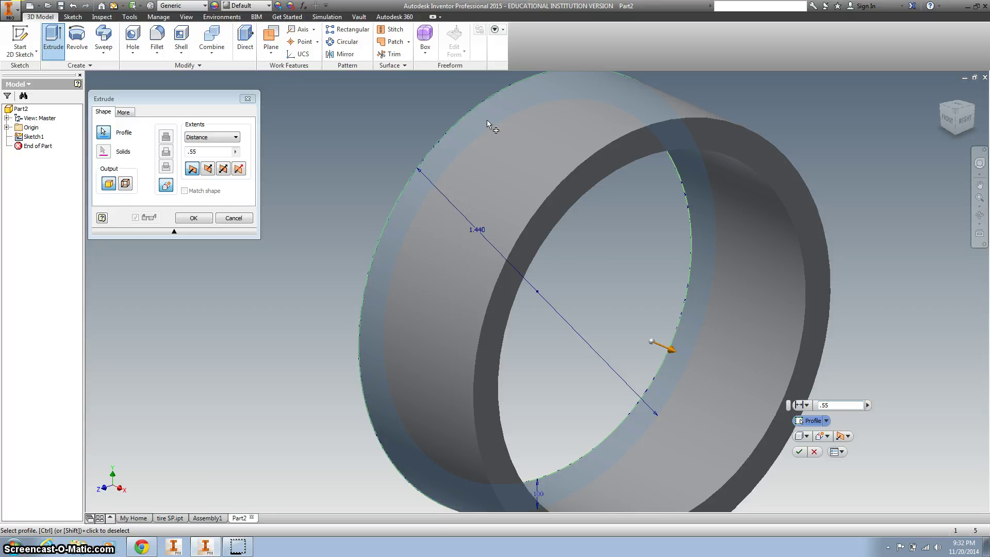
pyautogui.click(193, 217)
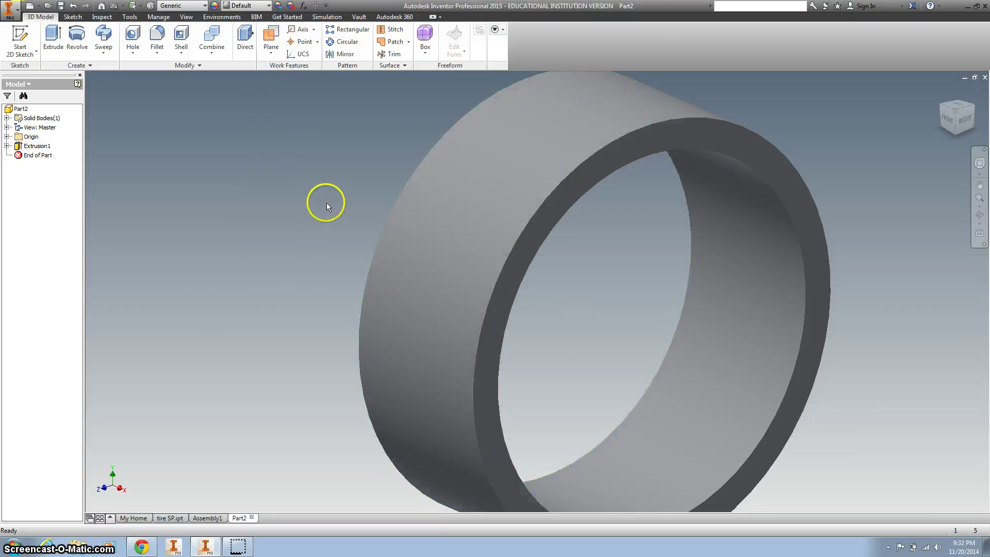
pyautogui.scroll(-3, 311, 200)
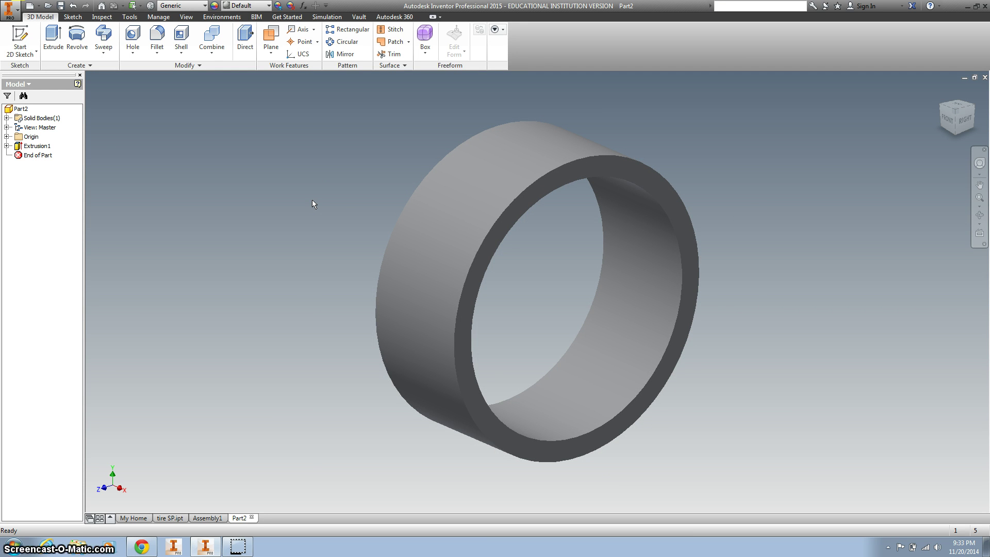
# Step: Create Work Plane1 midway between the ring's two end faces
pyautogui.click(276, 52)
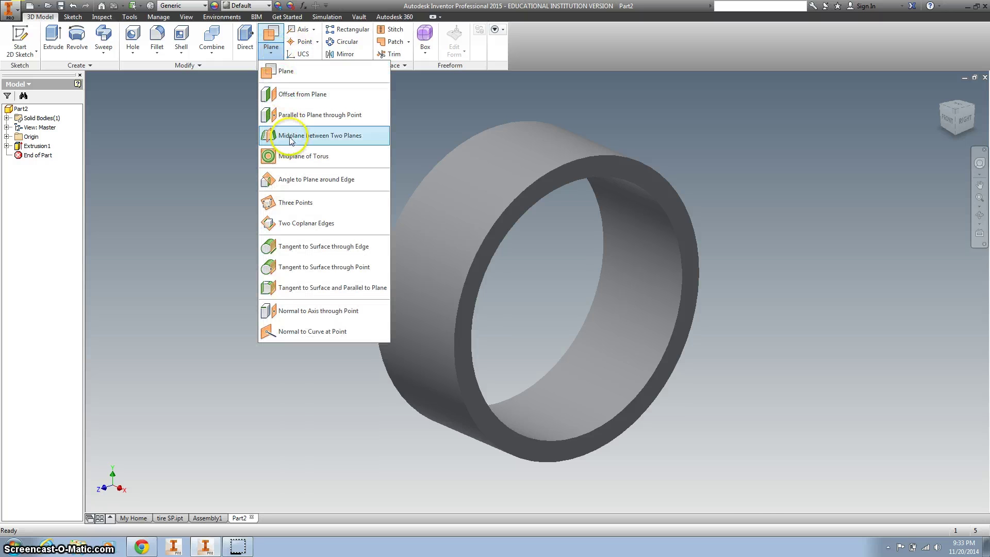
pyautogui.click(308, 136)
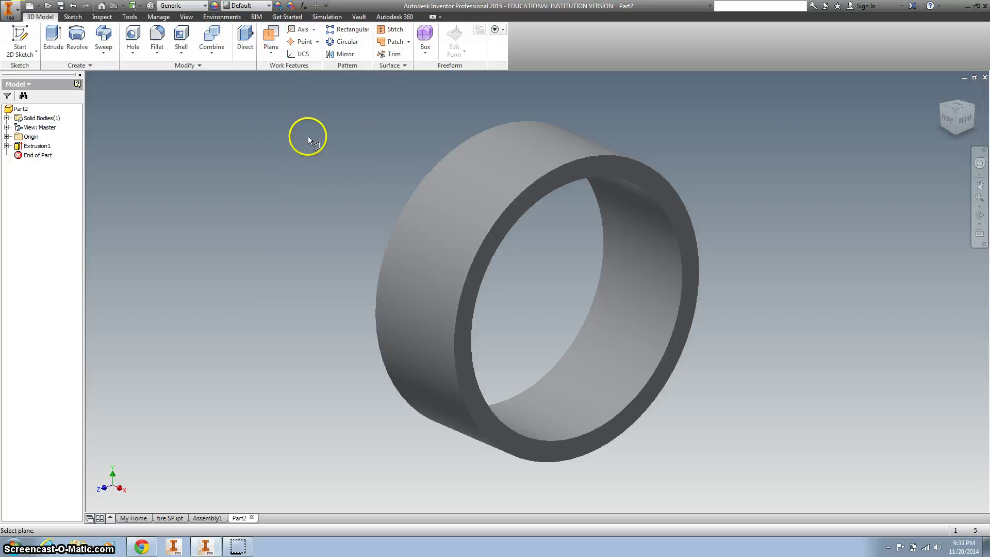
pyautogui.click(574, 174)
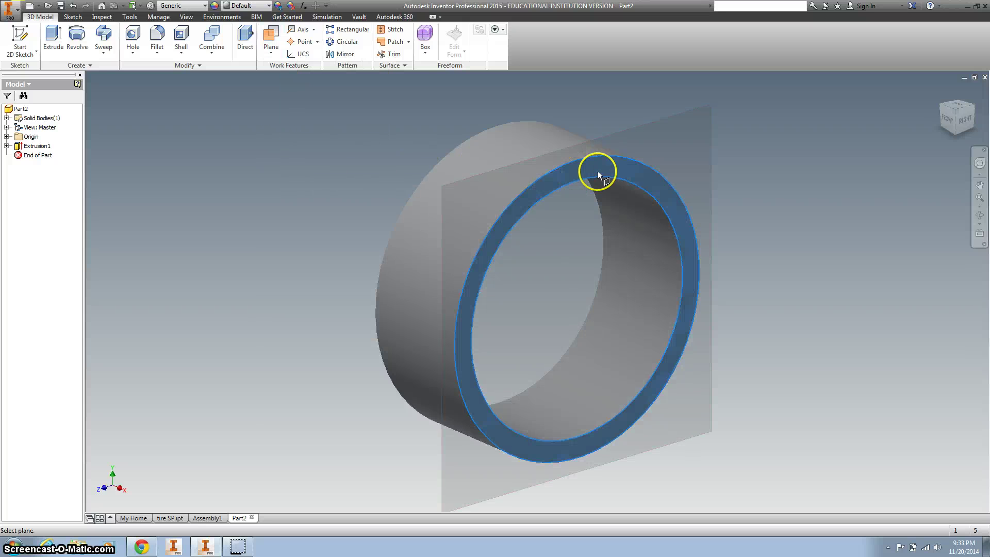
pyautogui.click(944, 110)
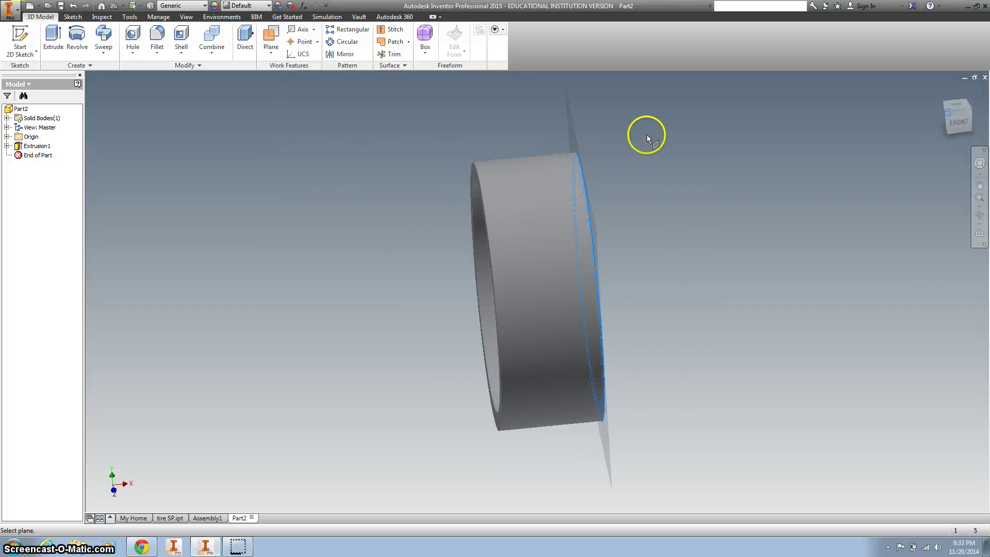
pyautogui.press('F6')
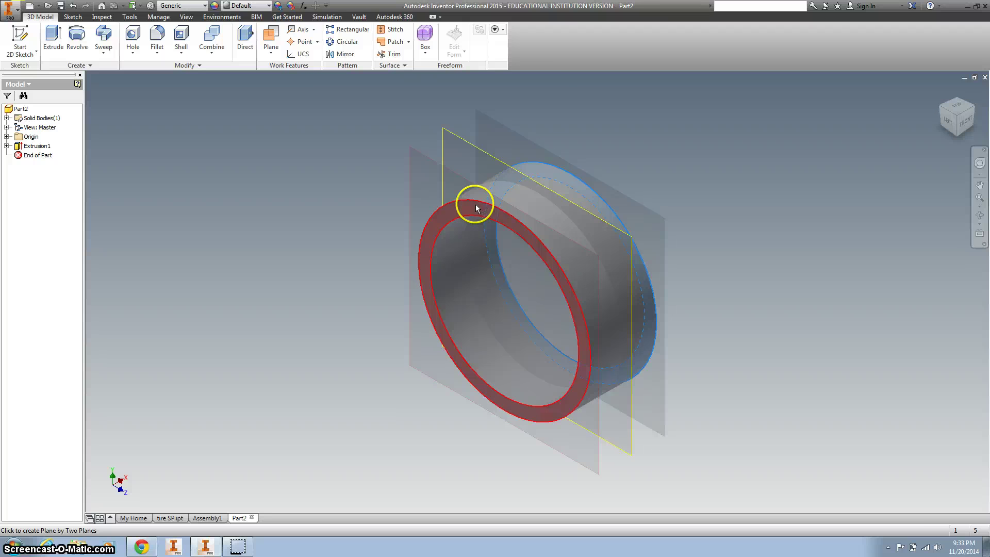
pyautogui.click(475, 204)
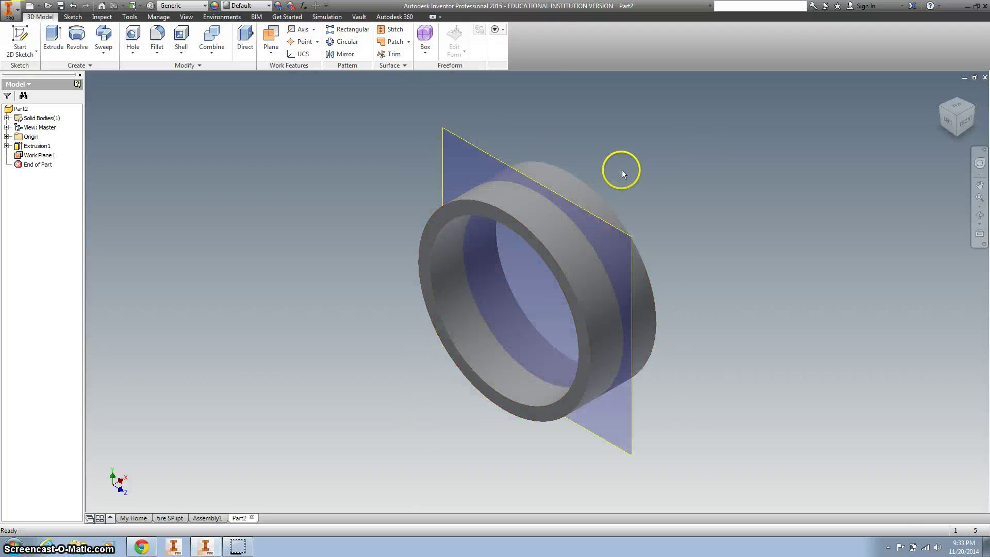
pyautogui.click(942, 92)
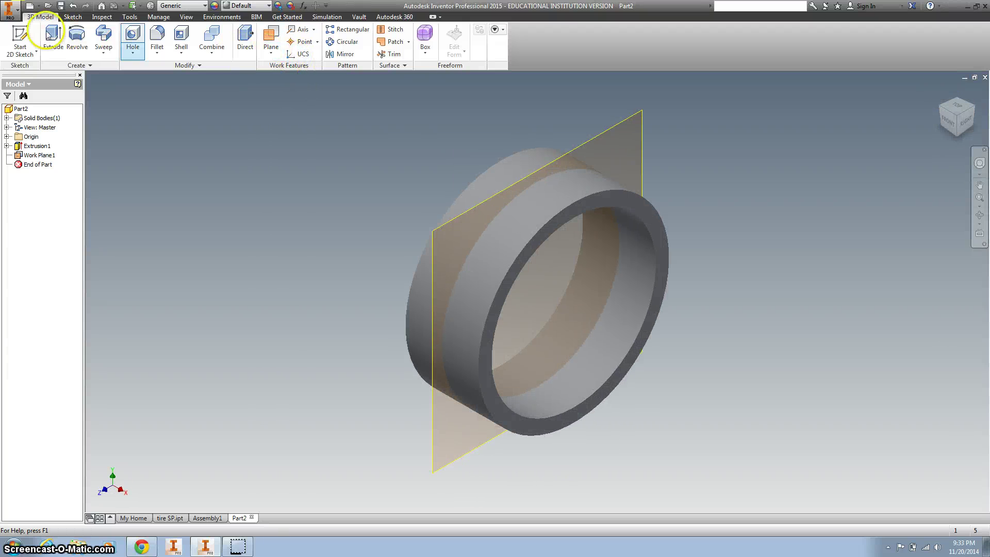
# Step: Start Sketch2 on Work Plane1 and tilt the view to an isometric angle
pyautogui.click(20, 33)
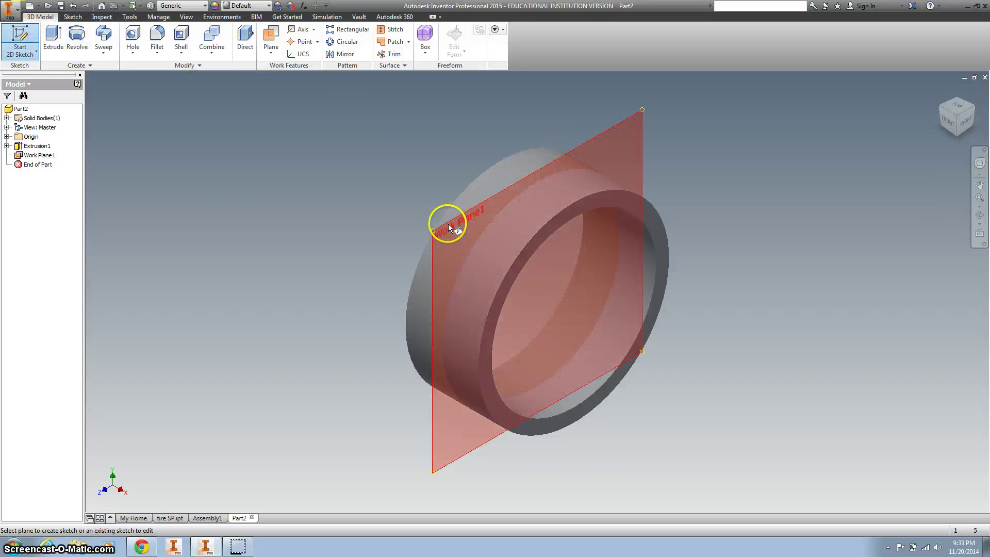
pyautogui.click(487, 204)
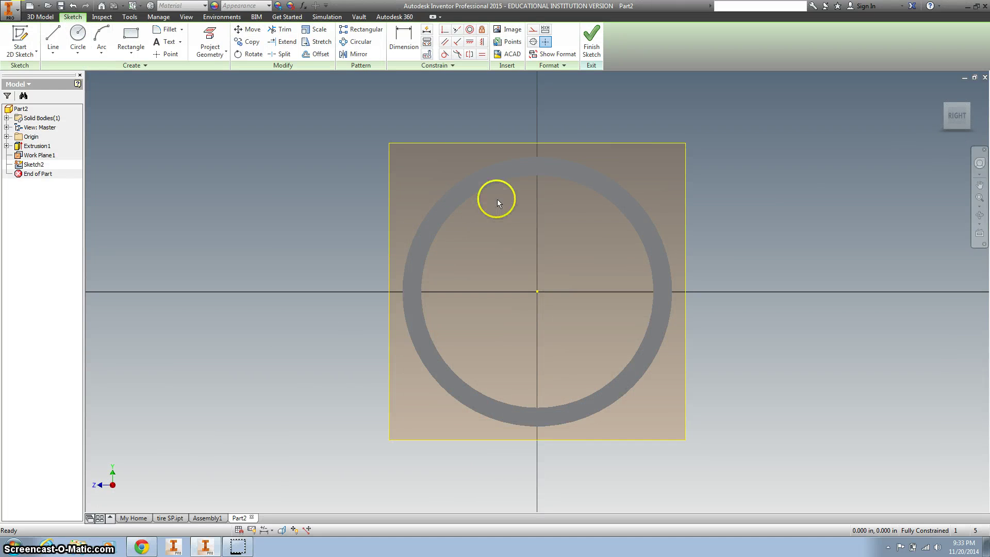
pyautogui.press('F4')
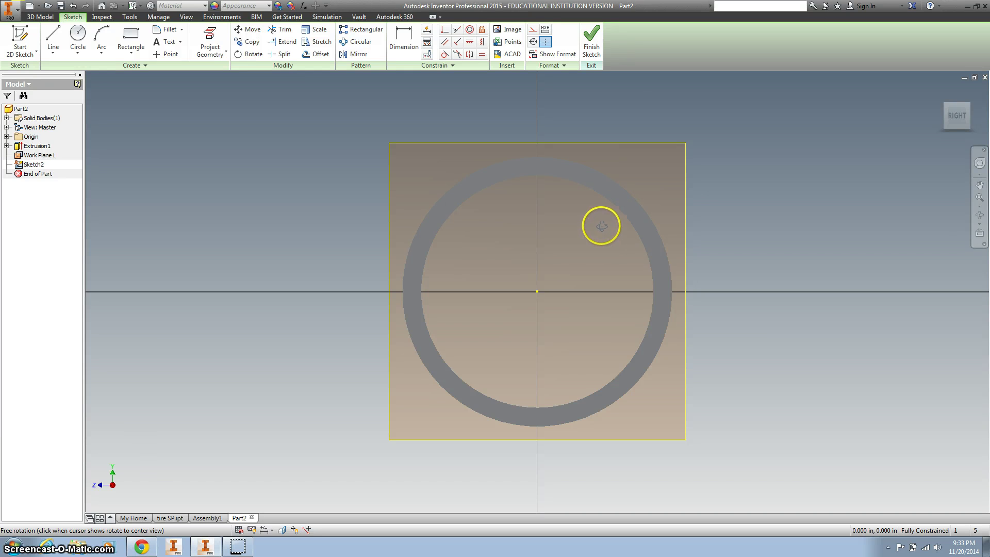
pyautogui.click(948, 126)
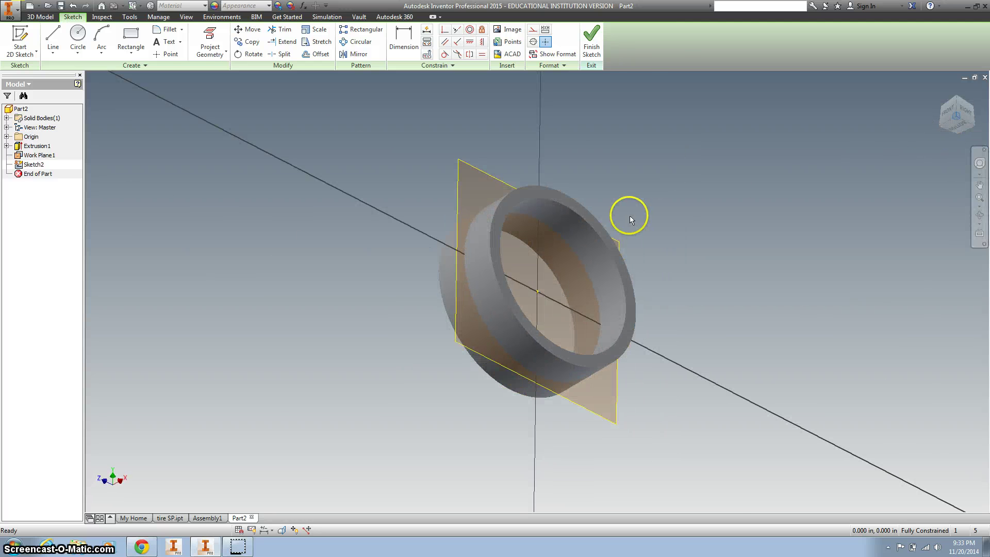
pyautogui.scroll(-3, 626, 215)
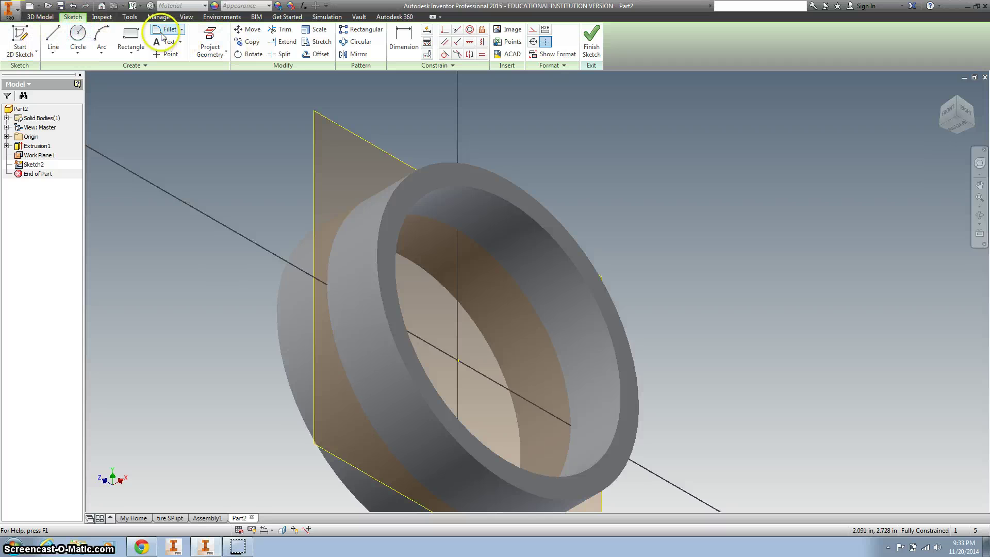
# Step: Project the ring's inner edge into Sketch2 as a circle, viewed from the right
pyautogui.click(210, 41)
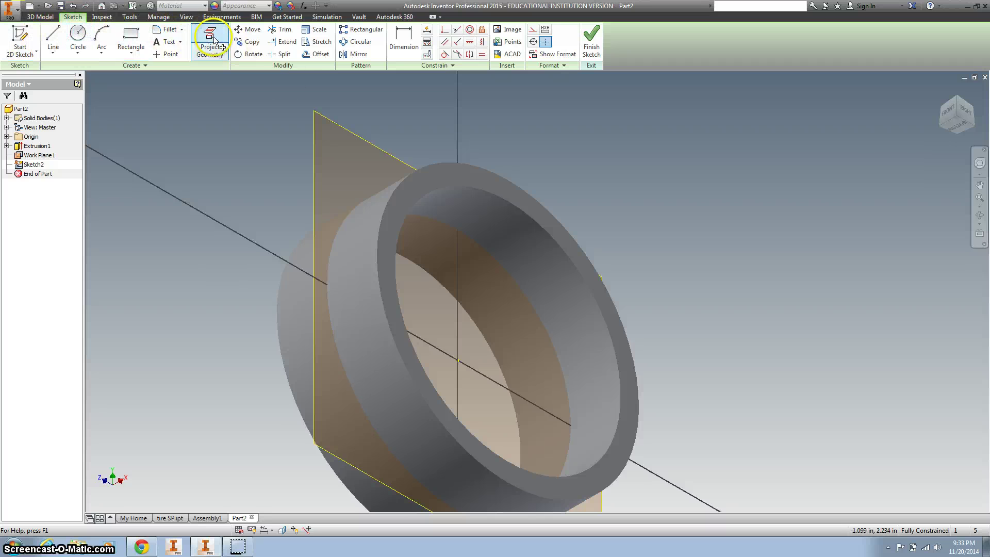
pyautogui.click(469, 241)
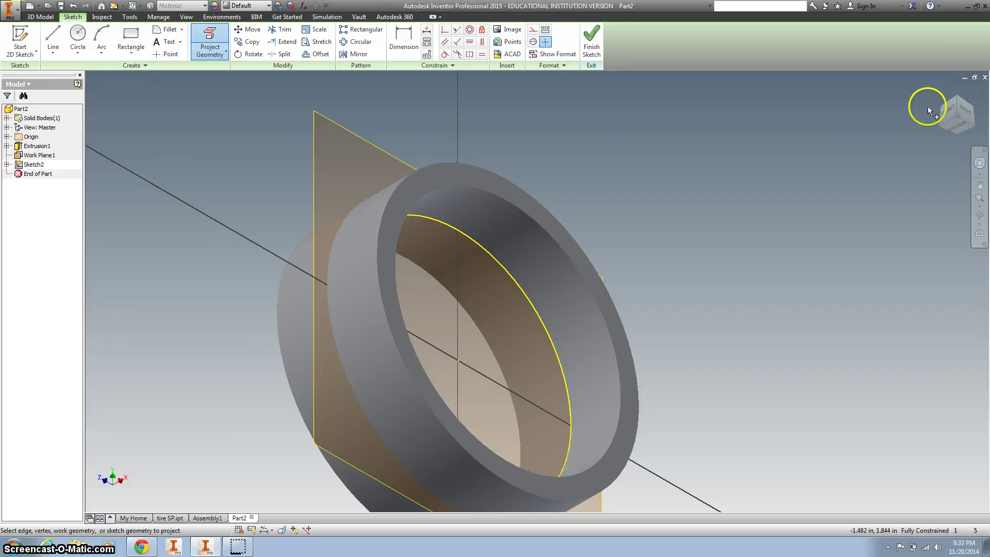
pyautogui.click(963, 109)
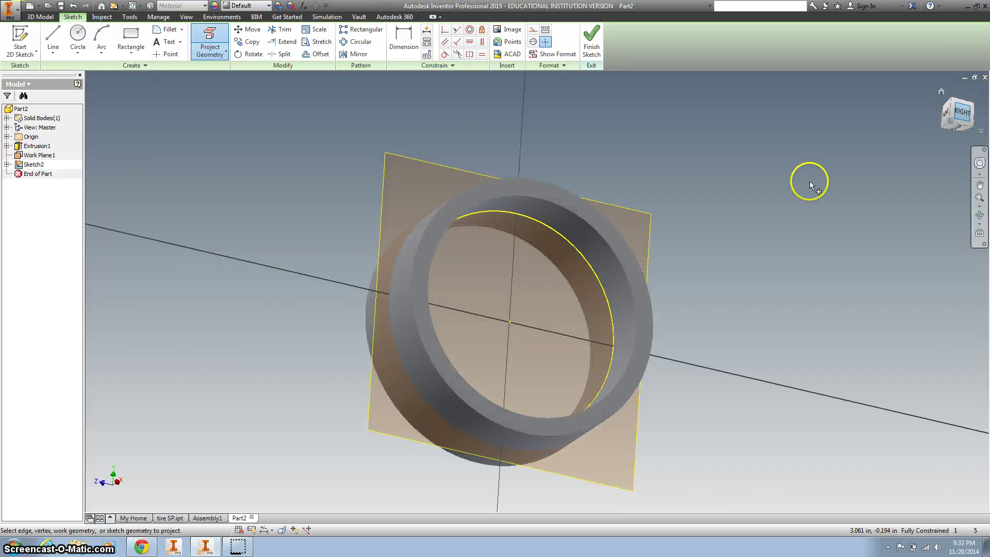
pyautogui.scroll(3, 526, 234)
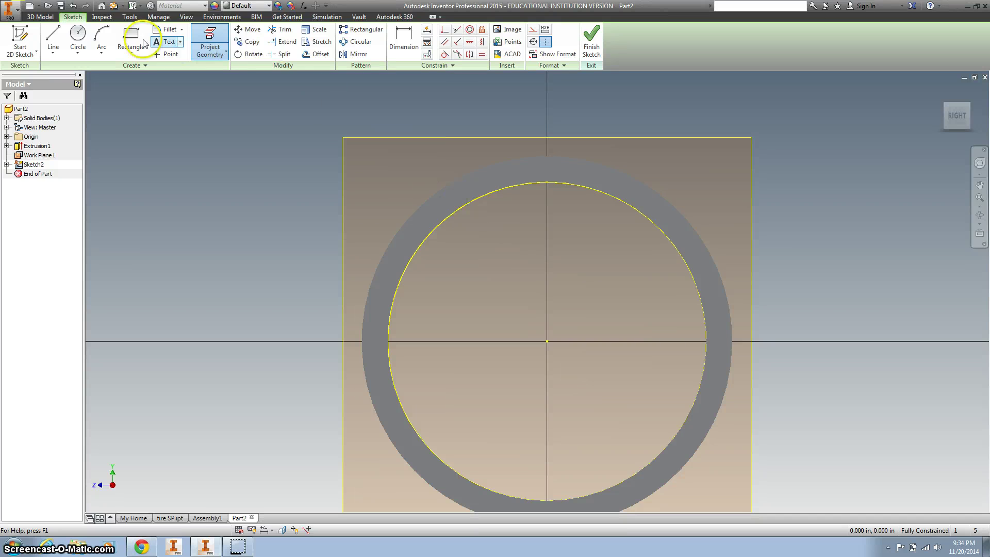
# Step: Draw a vertical line straight up from the circle centre
pyautogui.click(53, 37)
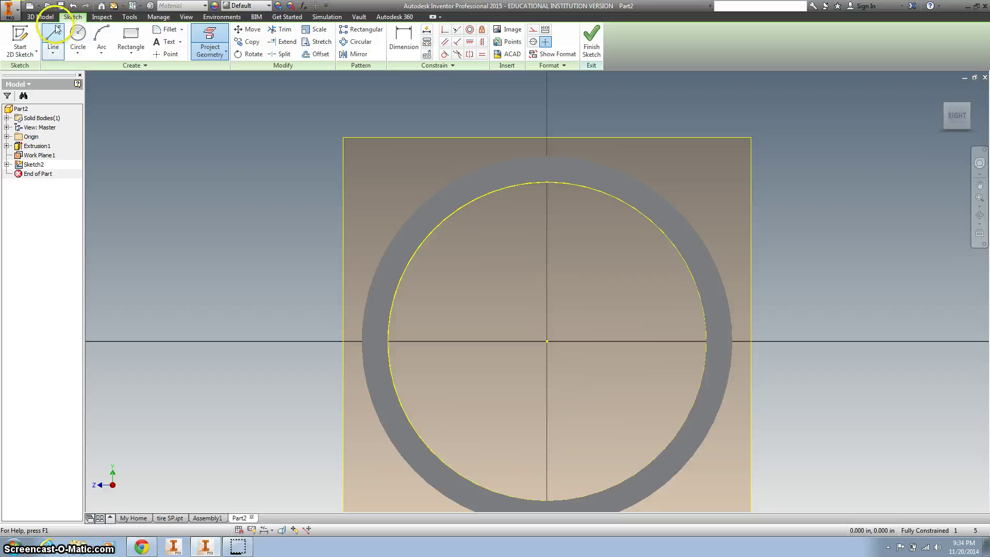
pyautogui.click(547, 341)
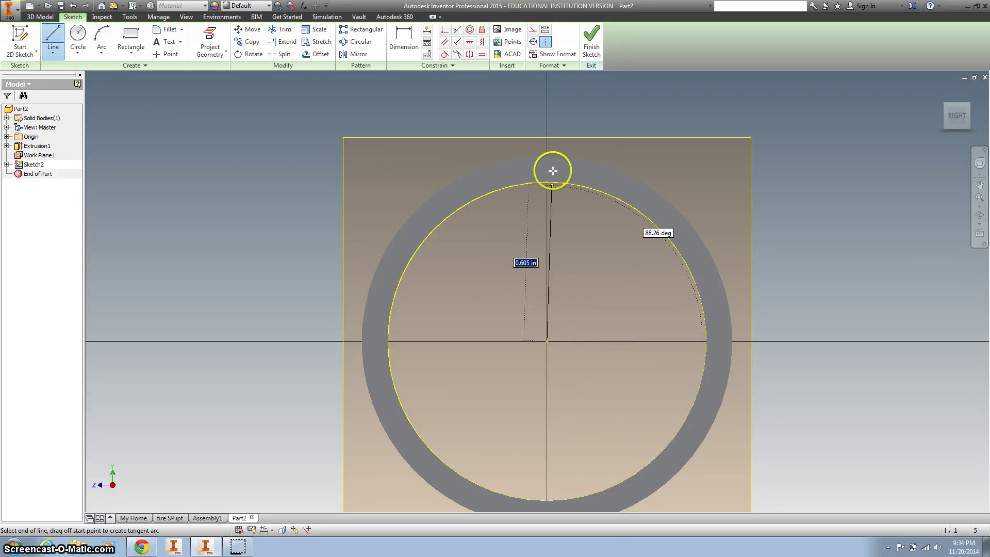
pyautogui.click(547, 141)
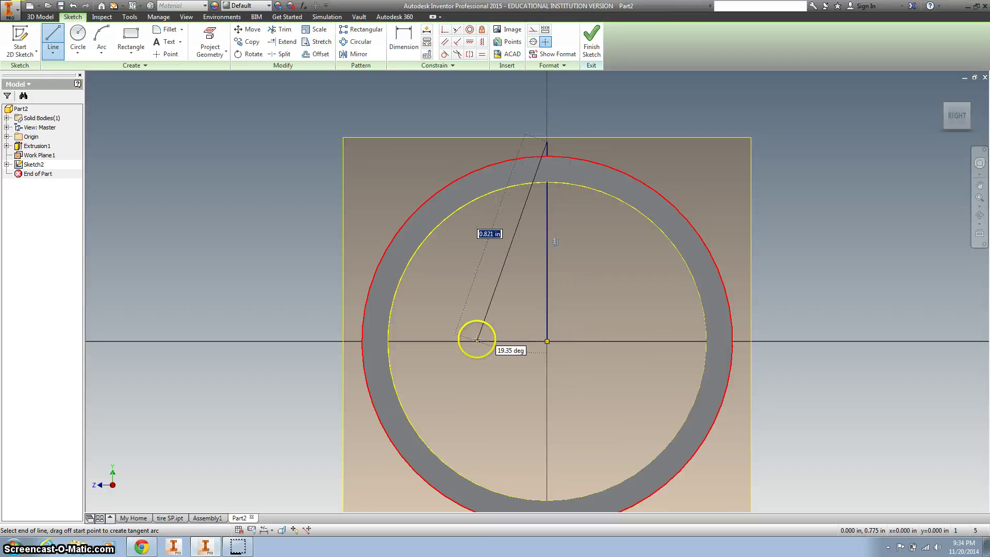
pyautogui.press('Escape')
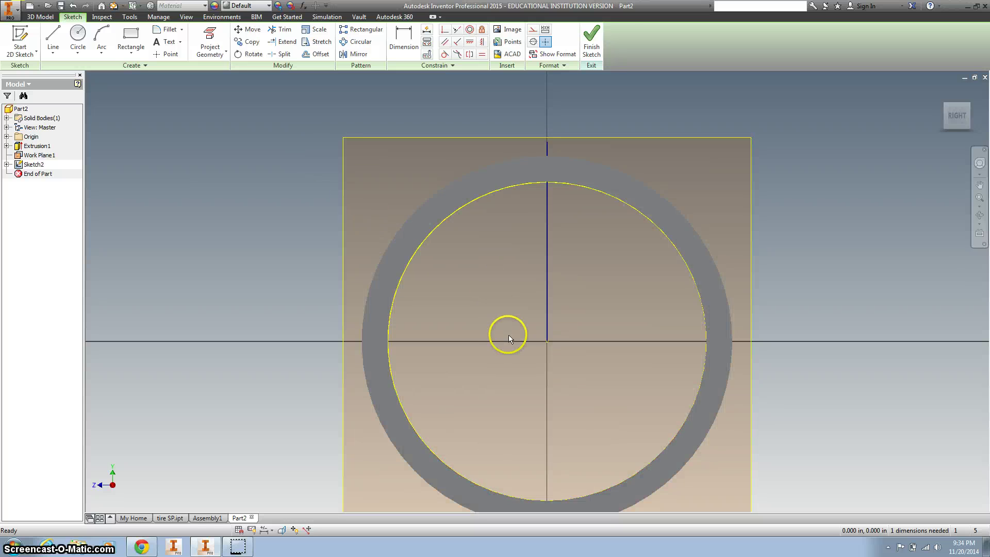
# Step: Draw two lines from the centre to the circle, left and right of top, forming a V
pyautogui.press('l')
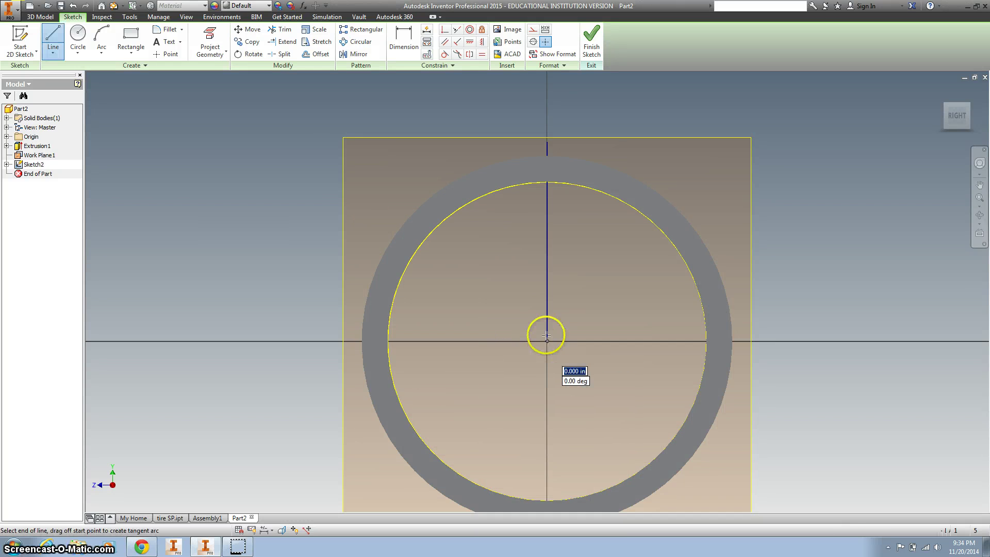
pyautogui.click(547, 341)
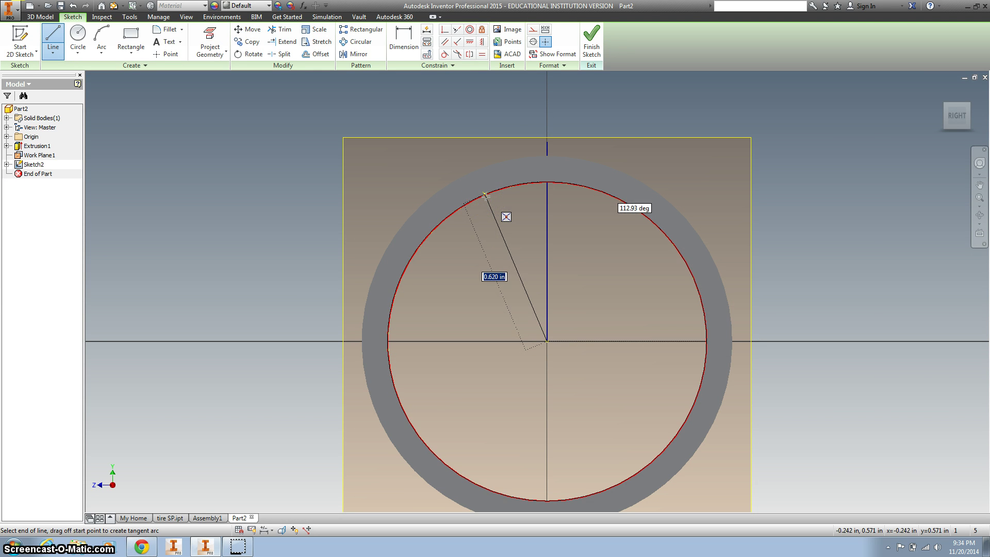
pyautogui.doubleClick(486, 196)
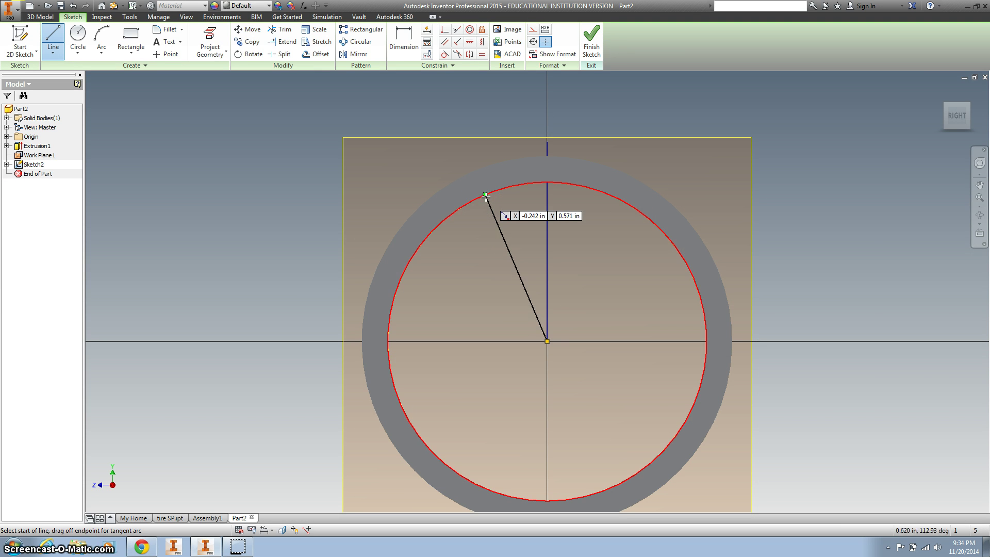
pyautogui.click(548, 340)
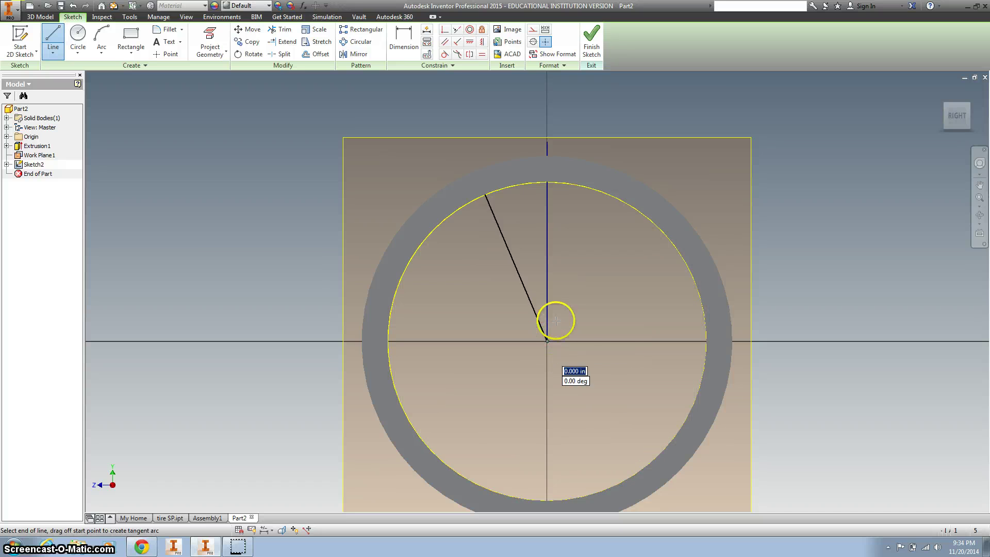
pyautogui.doubleClick(602, 193)
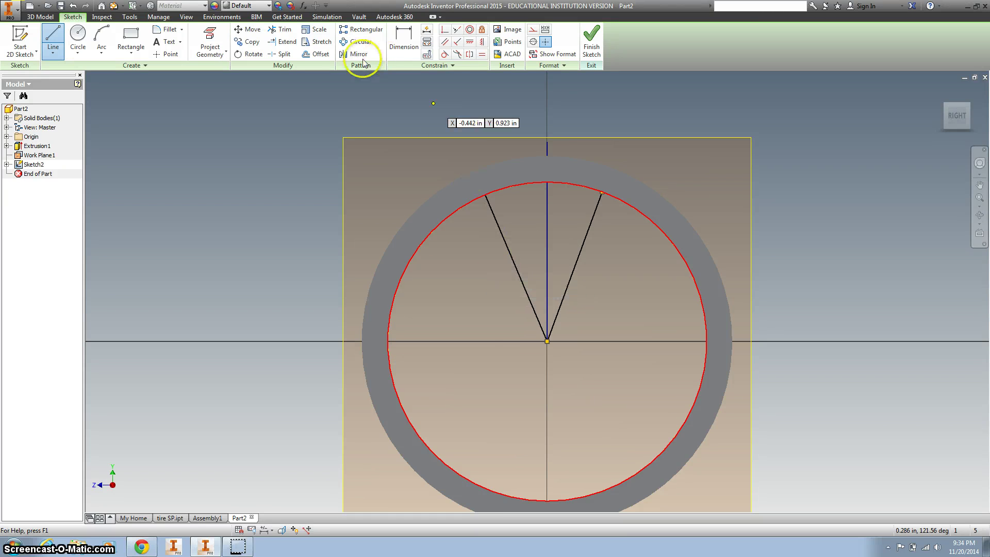
# Step: Offset the projected circle 0.030 in inward
pyautogui.click(316, 53)
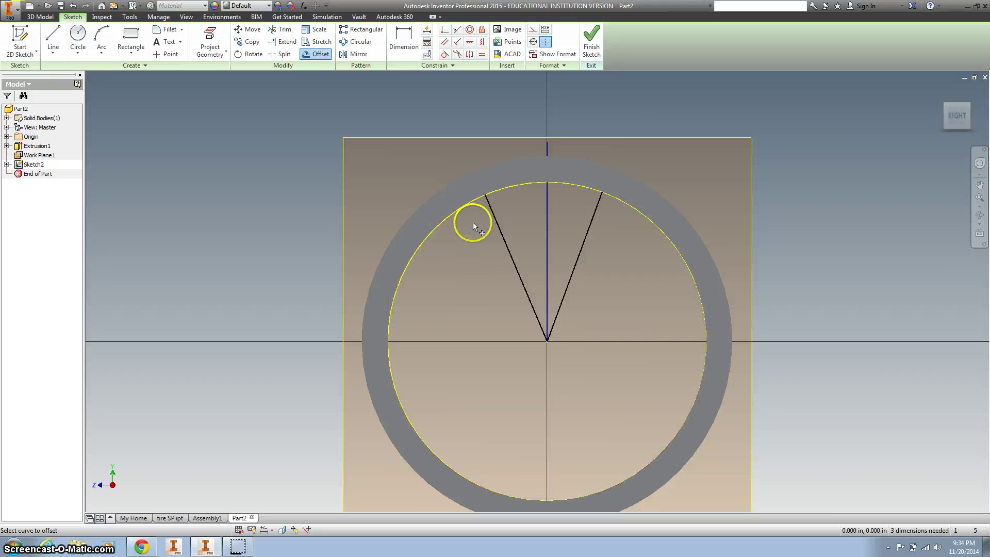
pyautogui.click(464, 208)
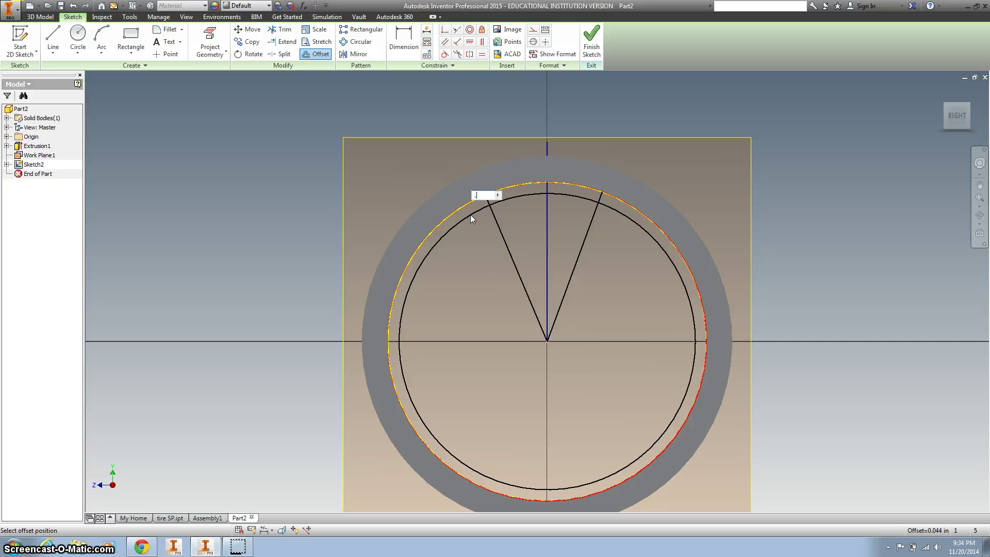
pyautogui.press('Return')
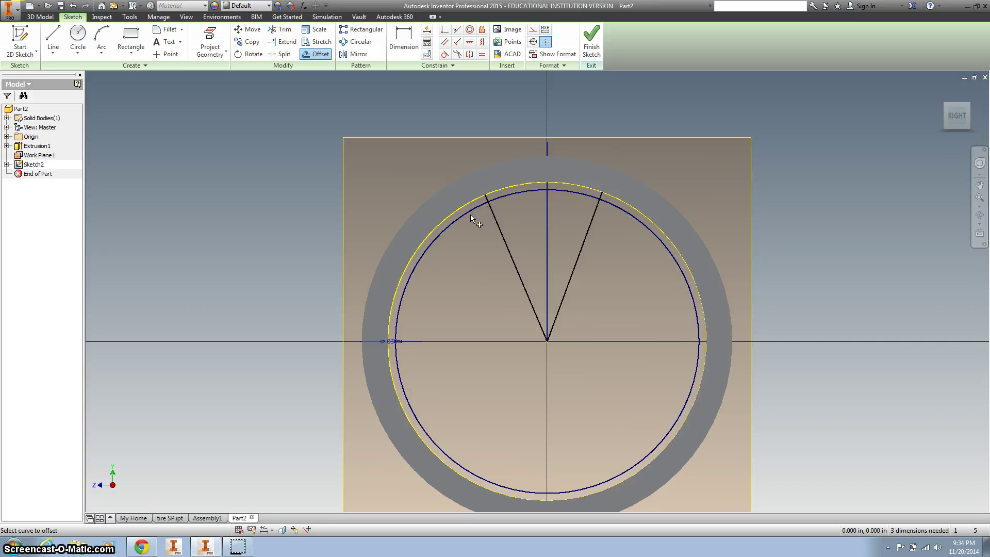
# Step: Fix the vertical centre line and dimension the left wedge line 4° from it
pyautogui.click(483, 30)
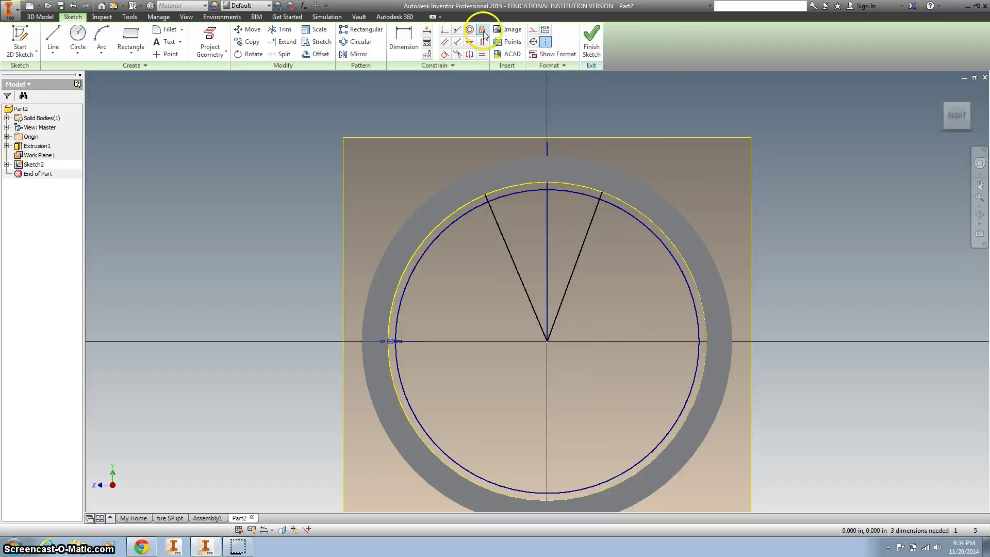
pyautogui.click(546, 214)
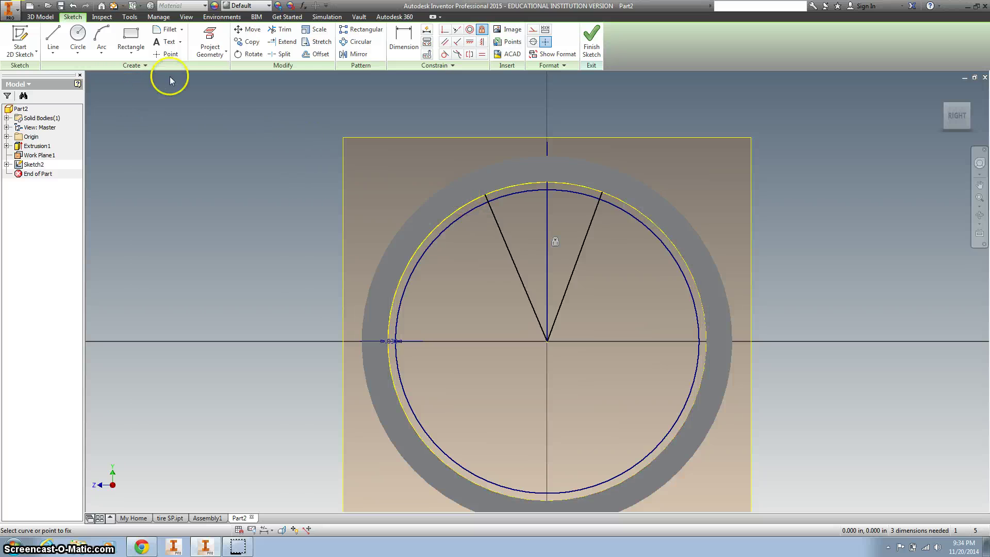
pyautogui.click(408, 44)
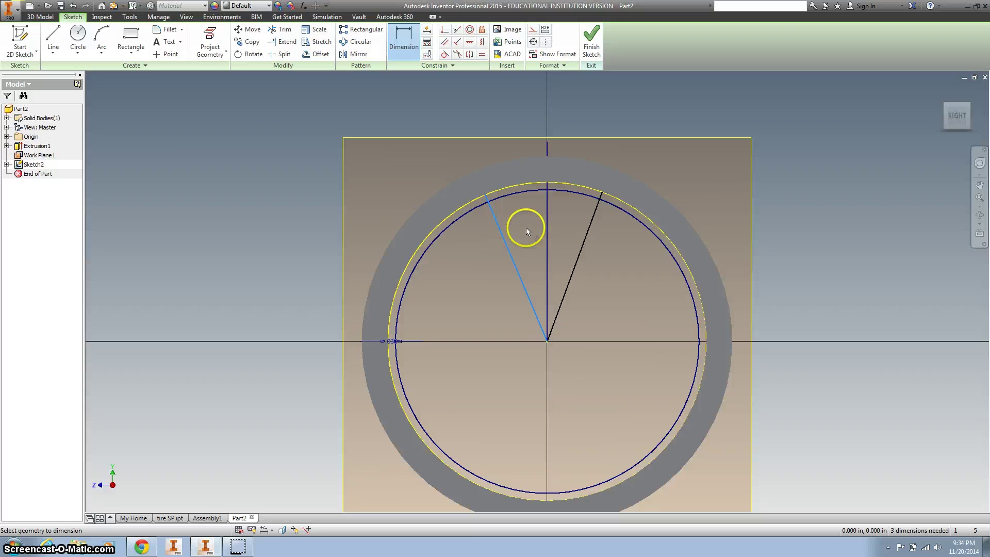
pyautogui.click(545, 228)
pyautogui.click(525, 226)
pyautogui.write('4')
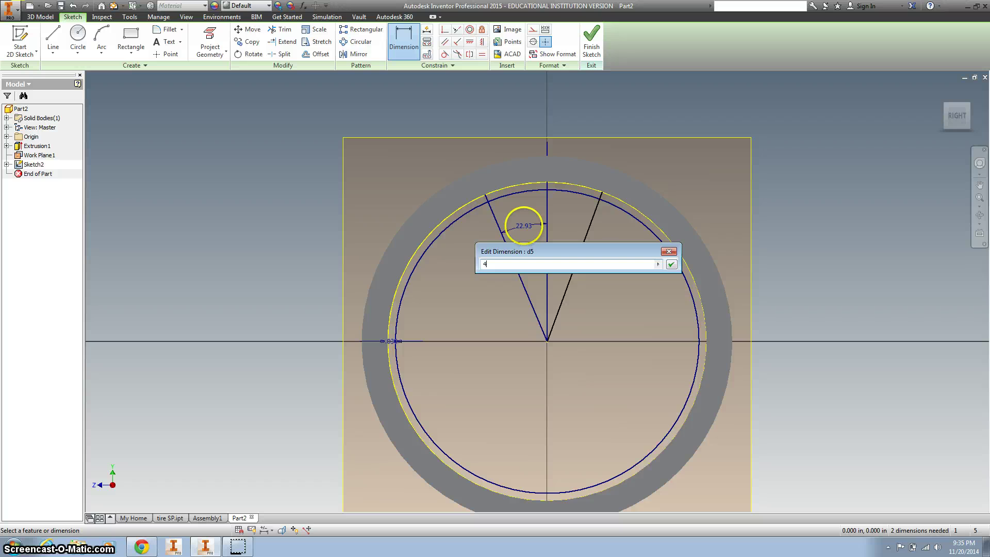
pyautogui.press('Return')
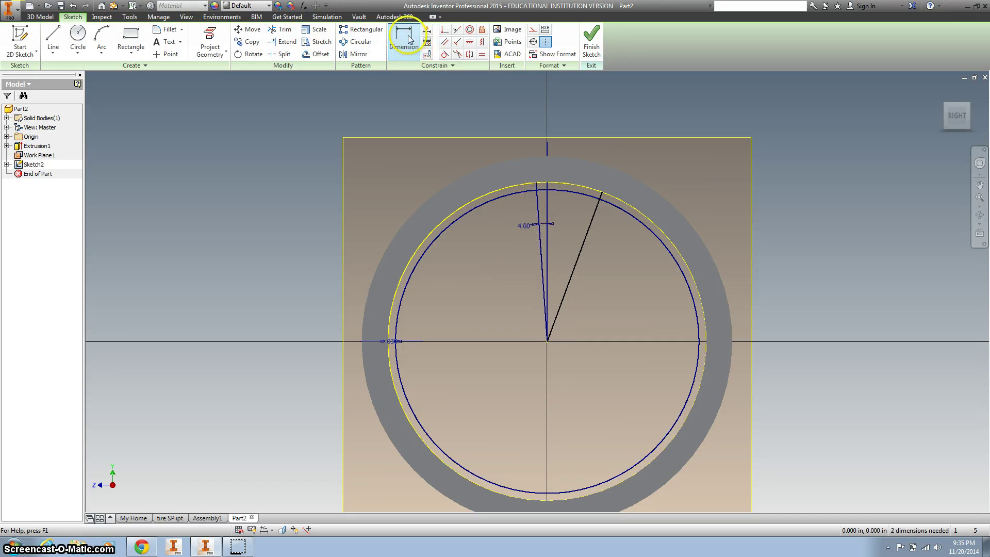
# Step: Dimension the right wedge line 4° from the vertical centre line
pyautogui.click(547, 209)
pyautogui.click(591, 228)
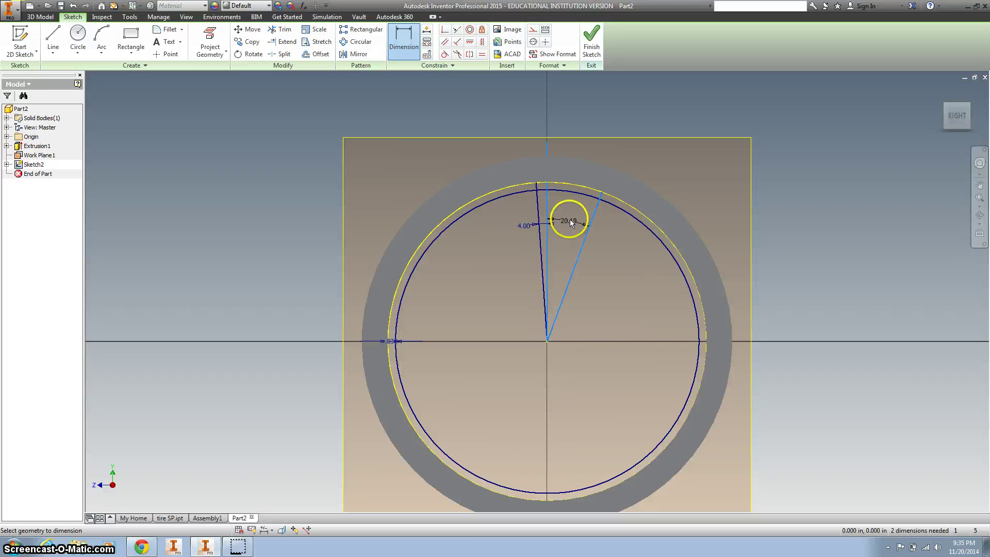
pyautogui.click(572, 220)
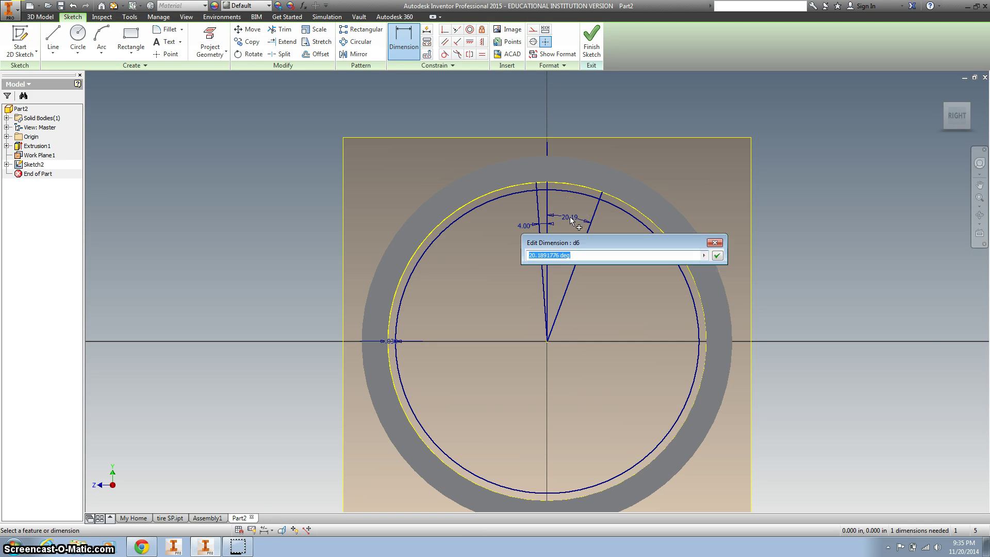
pyautogui.write('4')
pyautogui.press('Return')
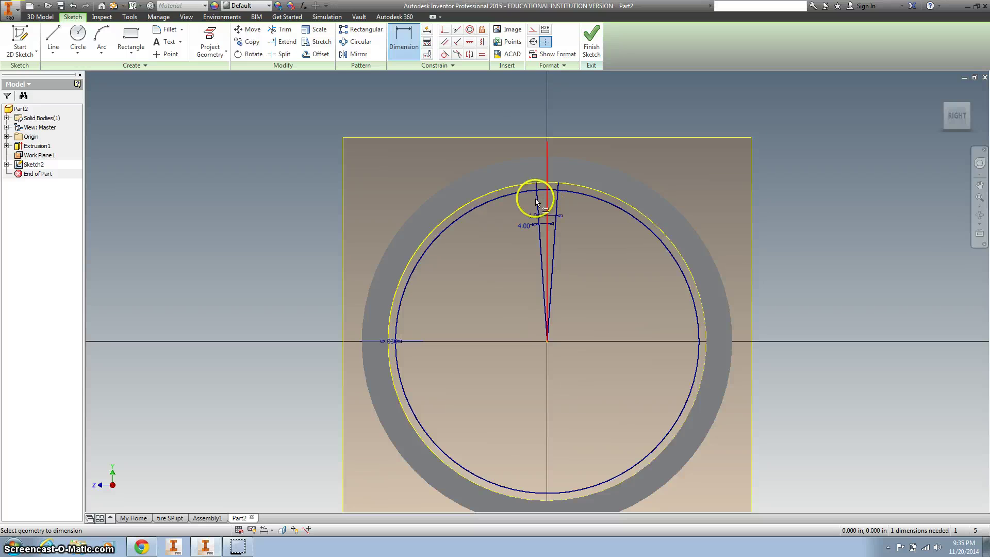
# Step: Trim the wedge lines, inner circle arc and centre segment down to a small top notch outline
pyautogui.click(288, 33)
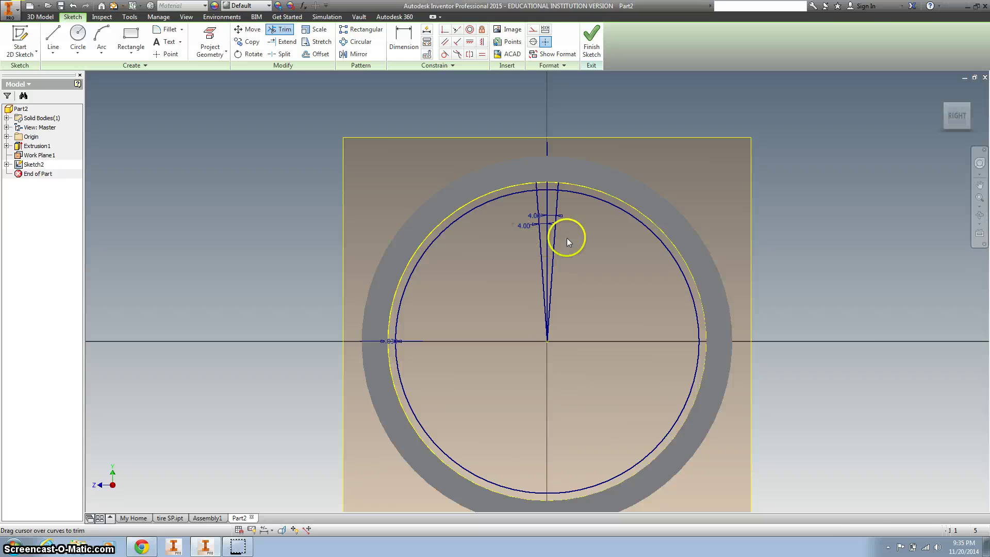
pyautogui.moveTo(568, 241); pyautogui.dragTo(571, 237)
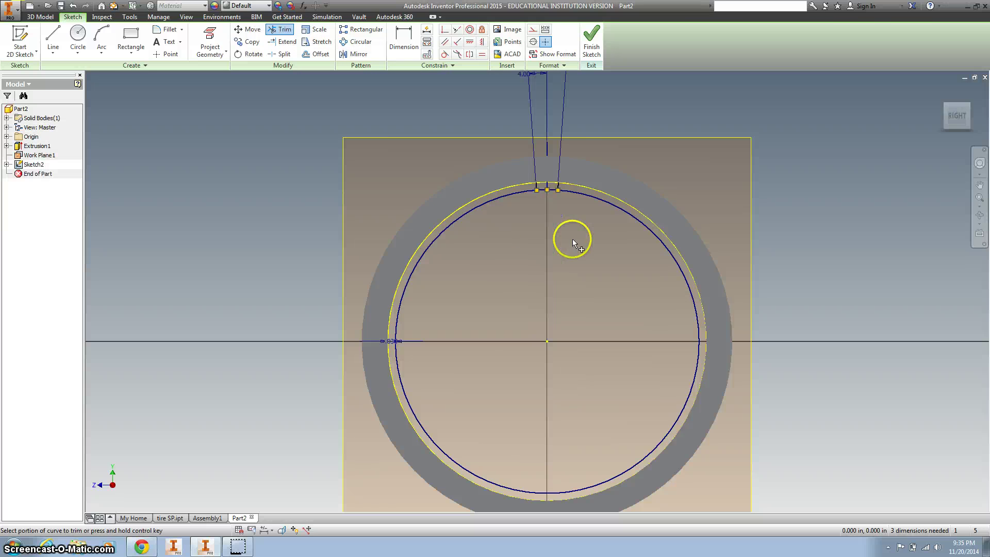
pyautogui.click(547, 152)
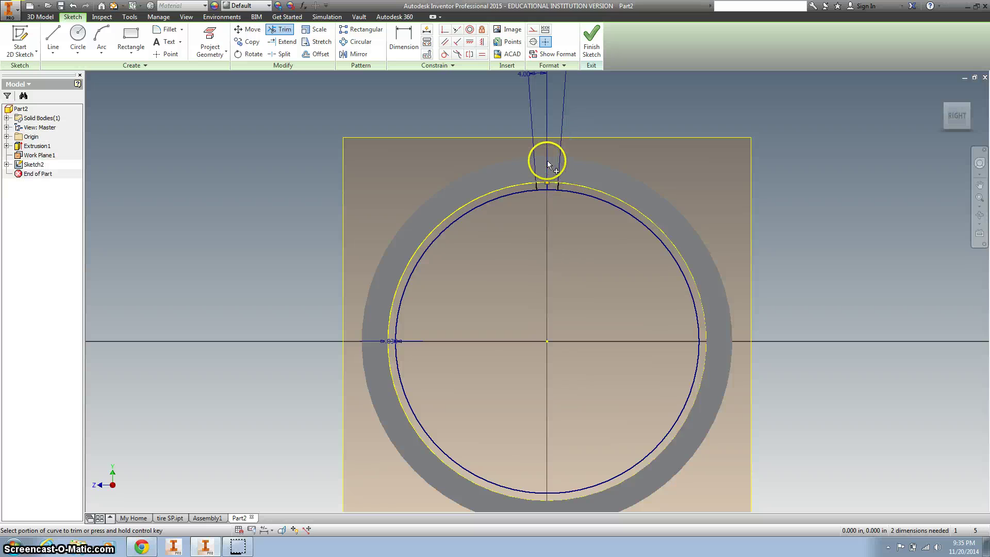
pyautogui.click(576, 193)
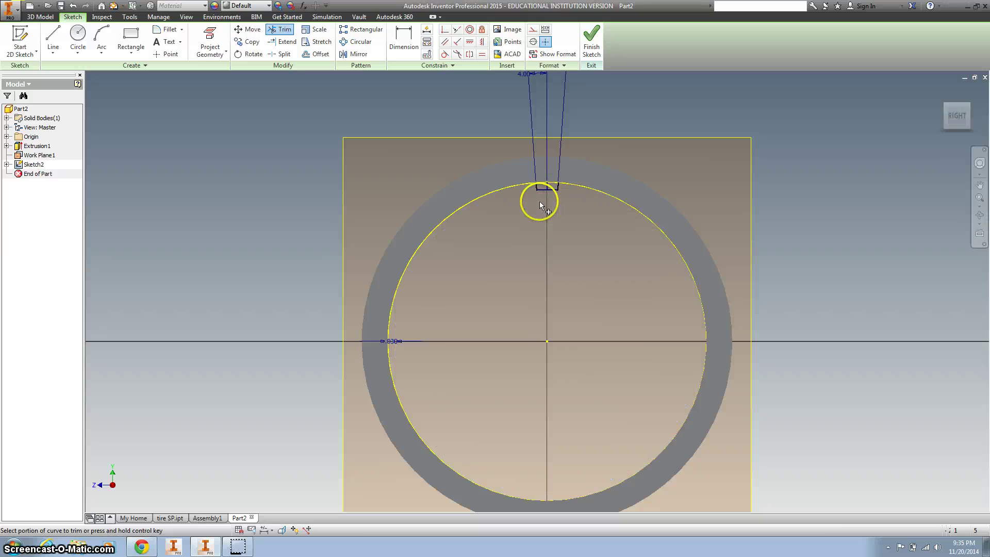
pyautogui.scroll(4, 545, 190)
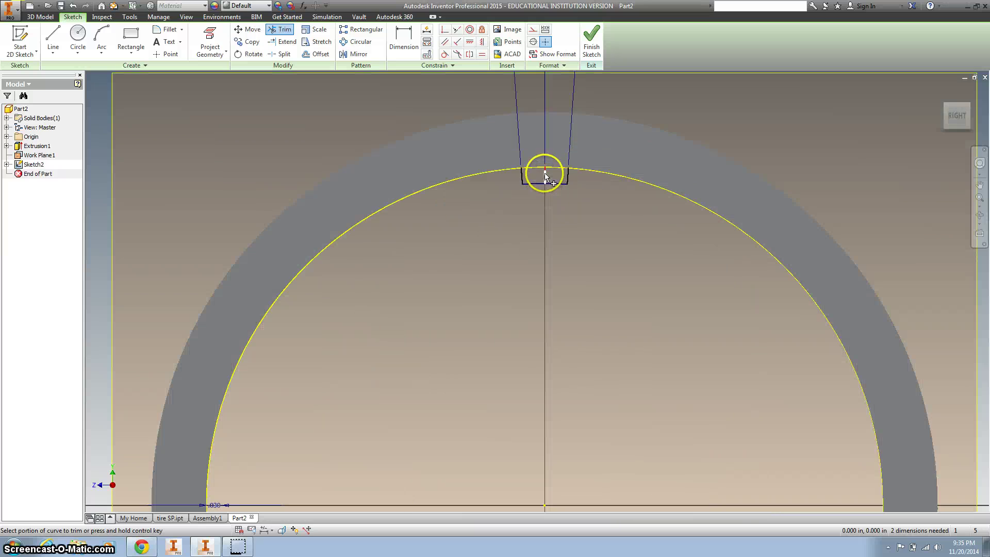
pyautogui.click(545, 175)
pyautogui.scroll(-5, 539, 215)
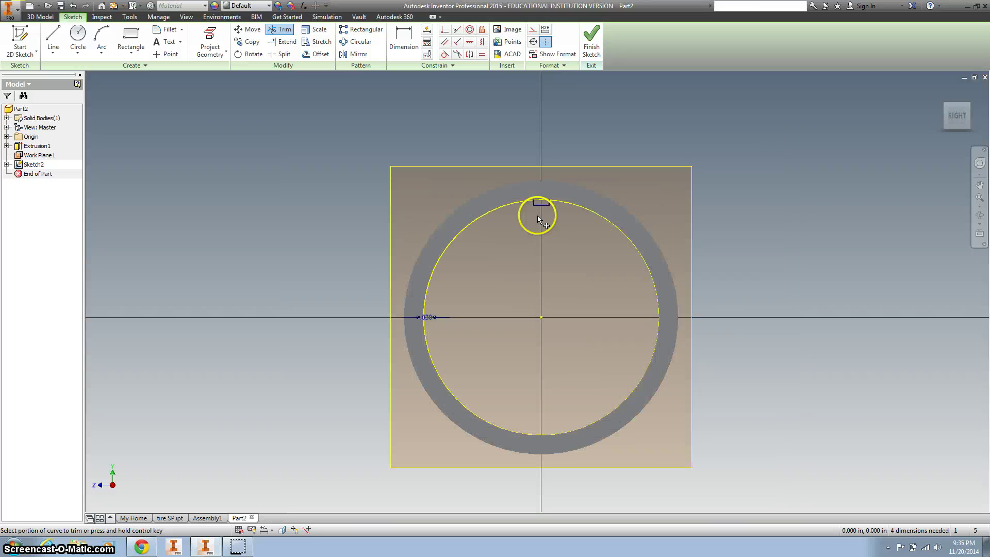
# Step: Finish the sketch and select the small slot profile for an extrusion
pyautogui.click(594, 42)
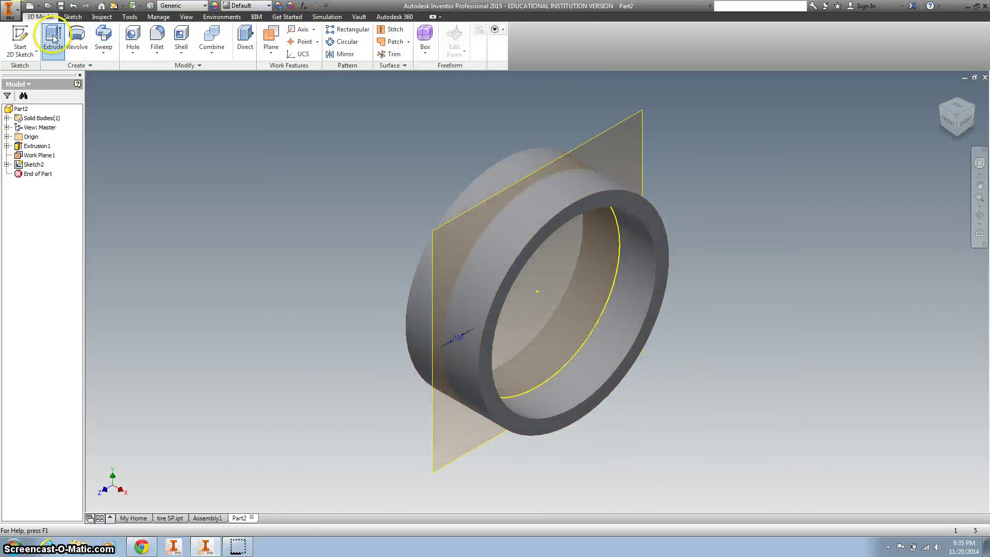
pyautogui.click(54, 38)
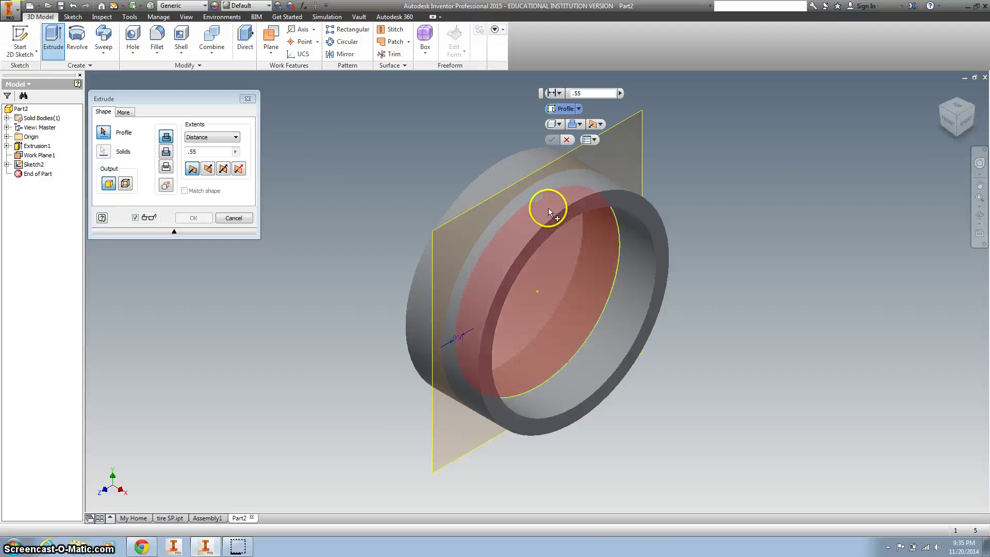
pyautogui.click(958, 135)
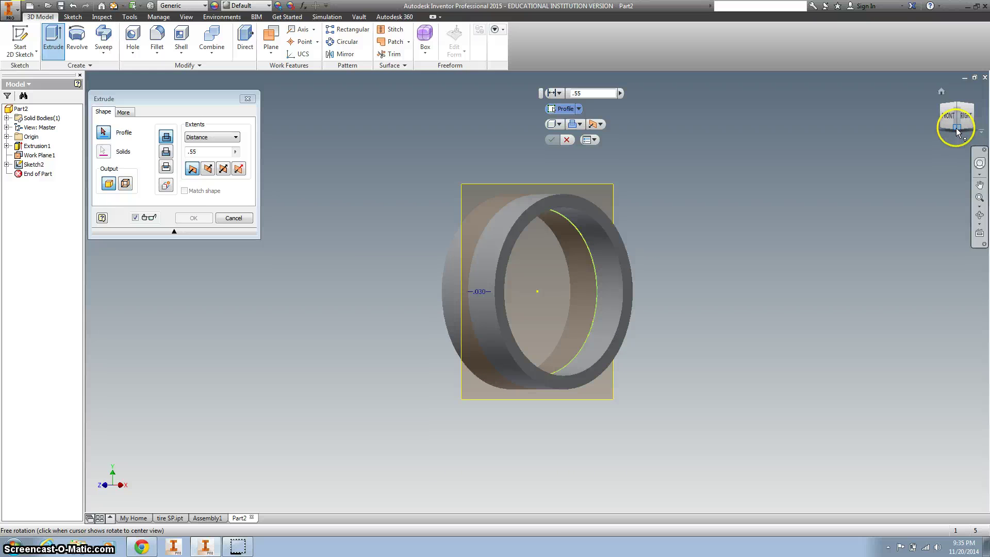
pyautogui.press('F6')
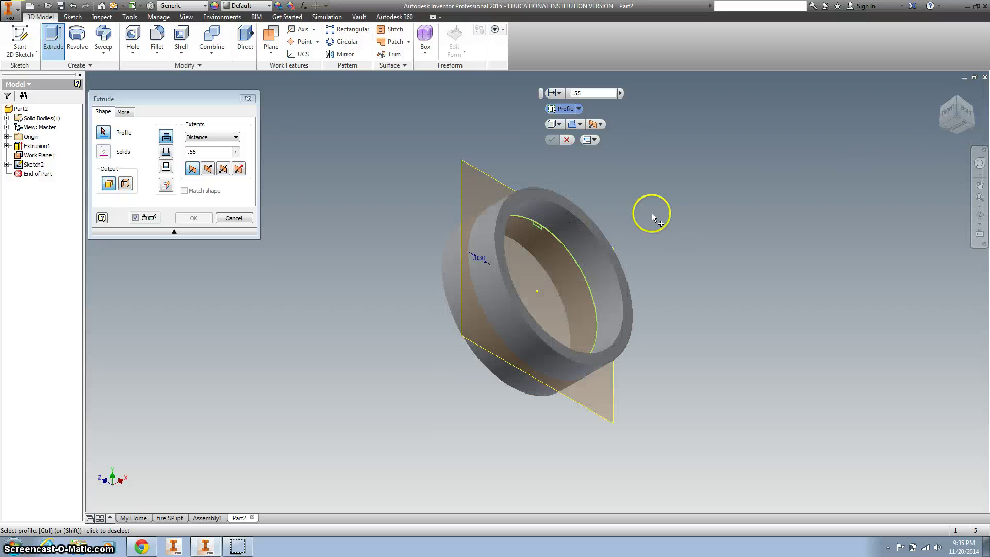
pyautogui.scroll(5, 539, 223)
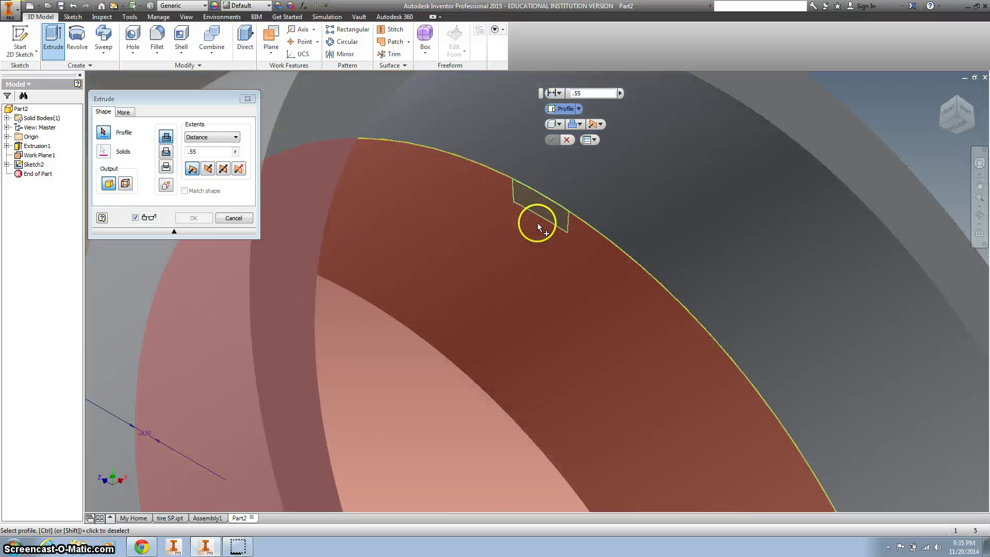
pyautogui.click(543, 206)
pyautogui.scroll(-5, 571, 206)
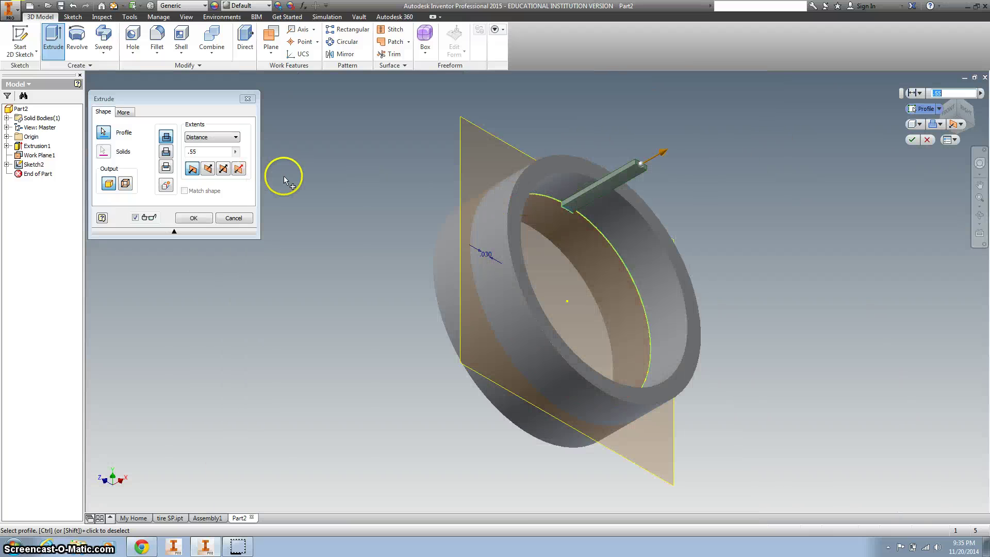
# Step: Extrude the slot symmetrically with a 0.4 in distance into the ring
pyautogui.click(225, 174)
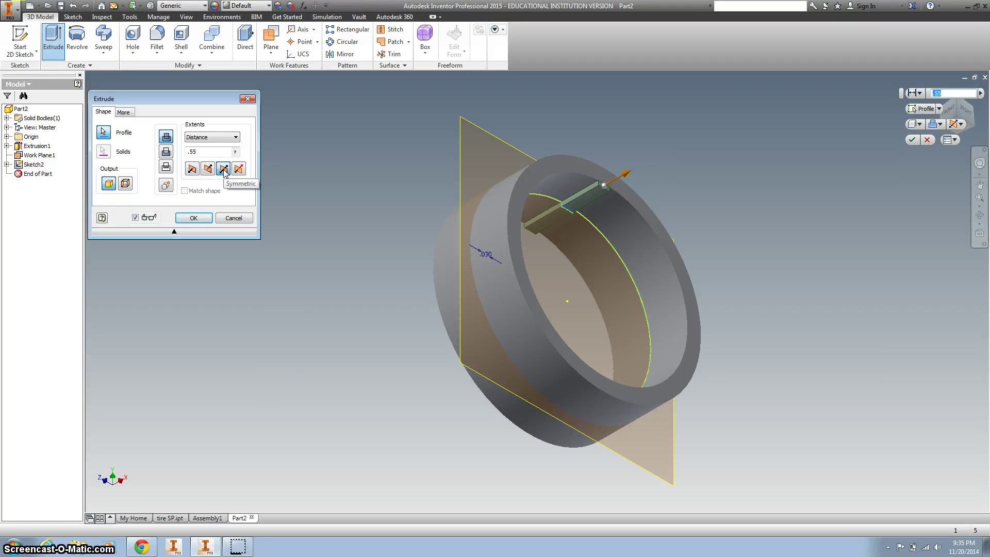
pyautogui.click(209, 152)
pyautogui.doubleClick(193, 153)
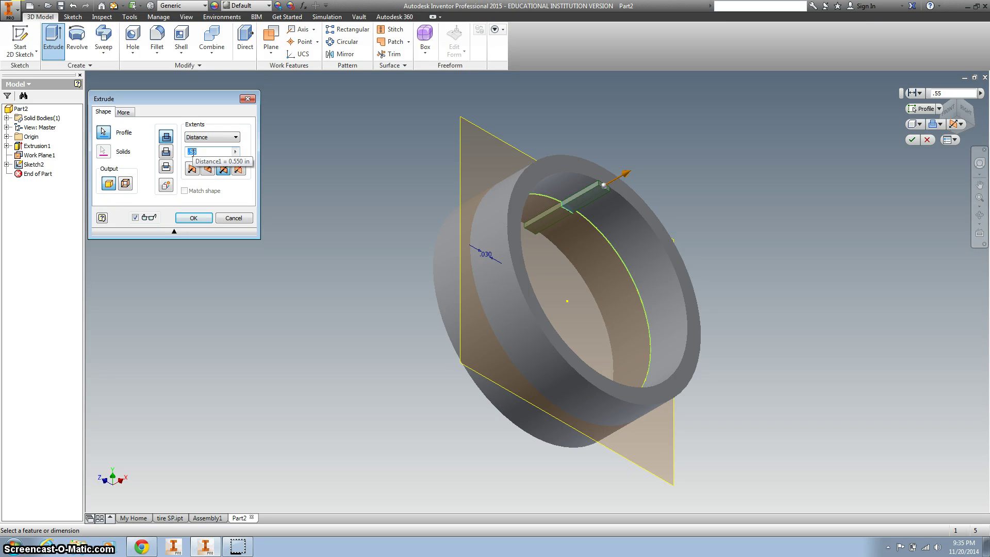
pyautogui.write('.4')
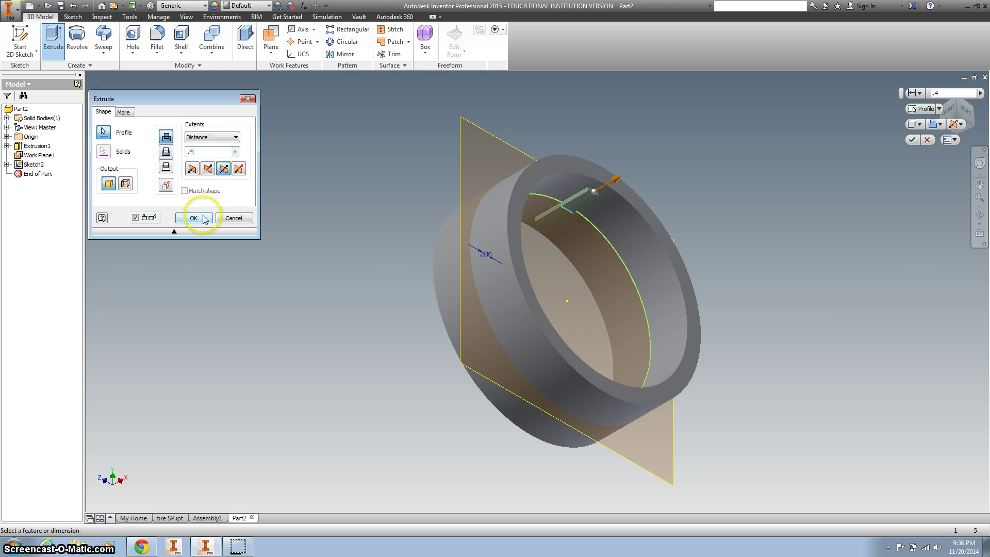
pyautogui.click(193, 218)
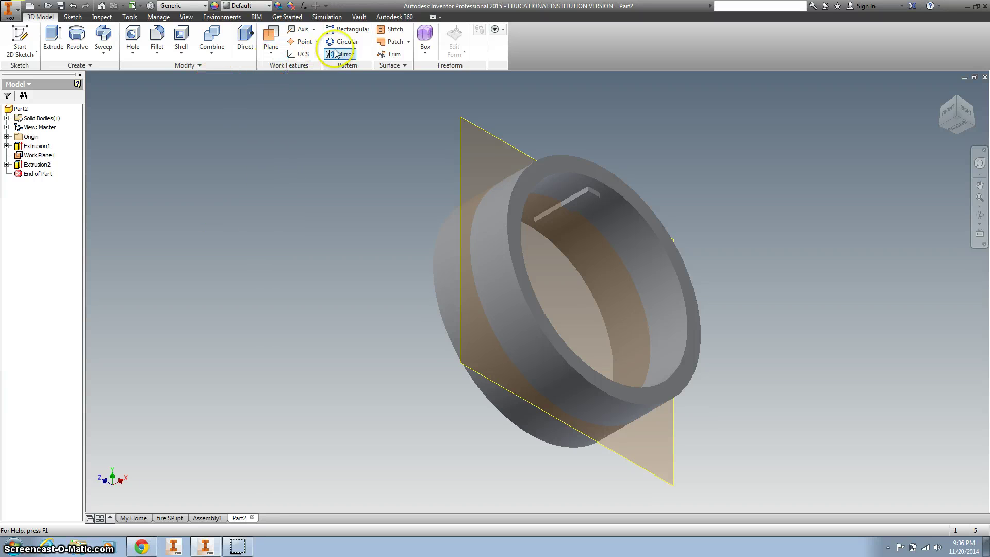
# Step: Circular-pattern Extrusion2 around the ring's cylinder axis with 15 occurrences
pyautogui.click(348, 44)
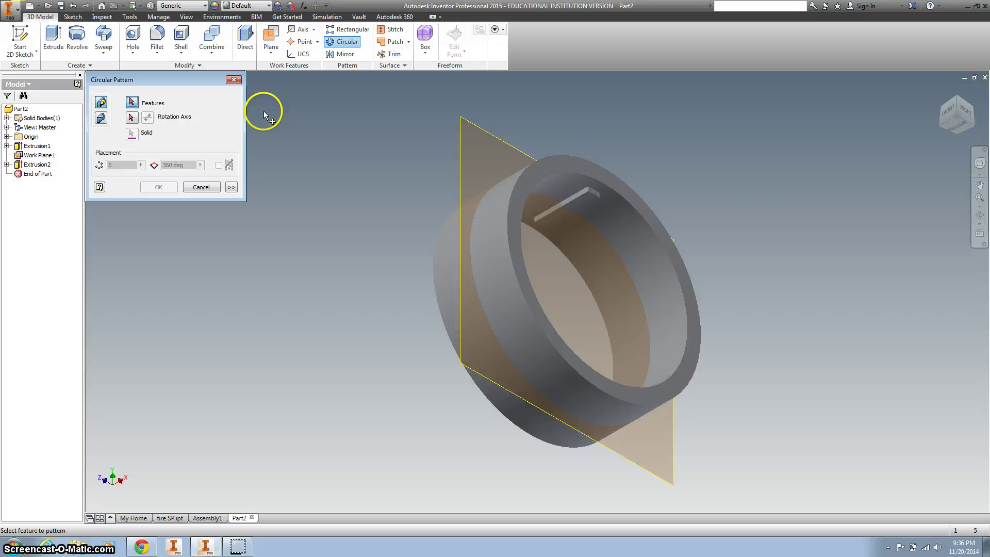
pyautogui.click(588, 205)
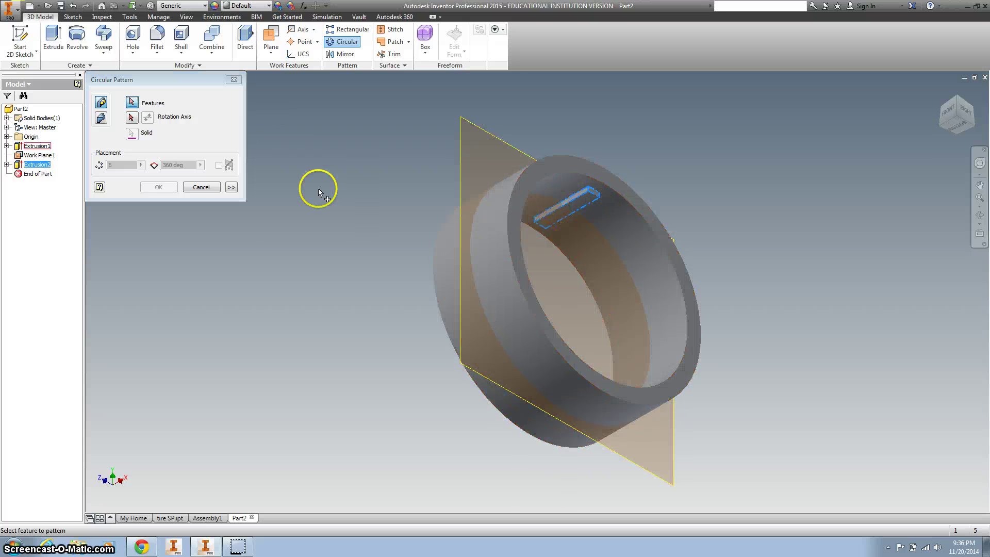
pyautogui.click(132, 118)
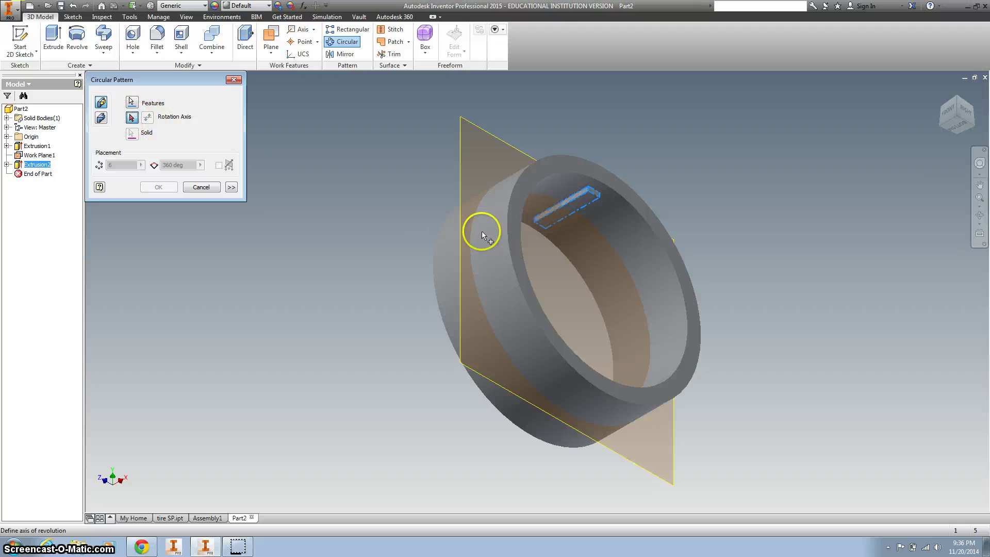
pyautogui.click(630, 243)
pyautogui.click(169, 165)
pyautogui.doubleClick(124, 165)
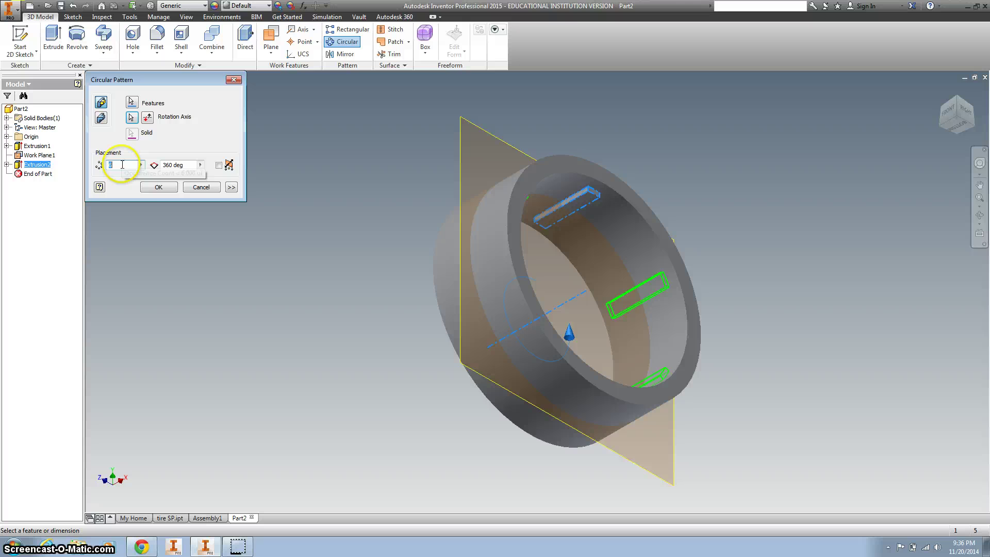
pyautogui.write('15')
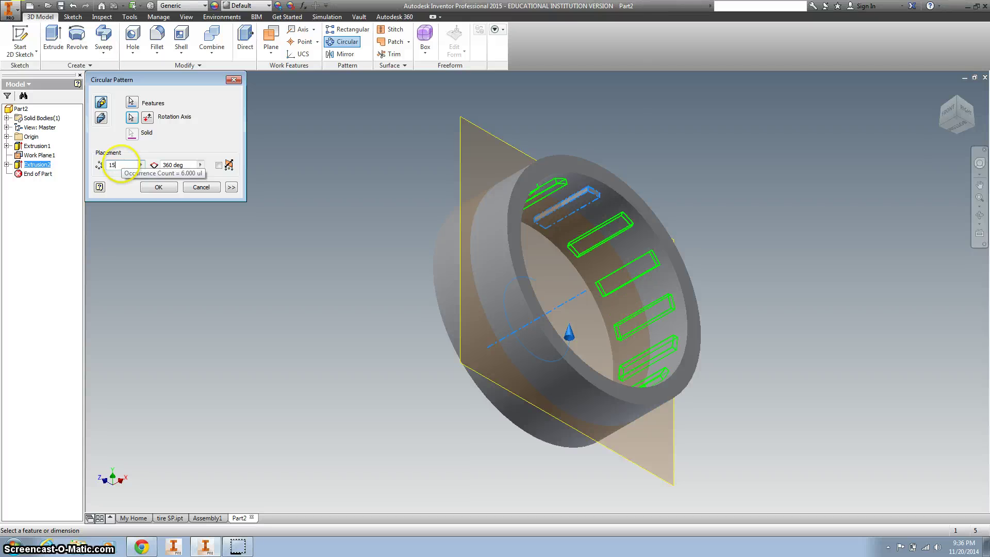
pyautogui.click(159, 187)
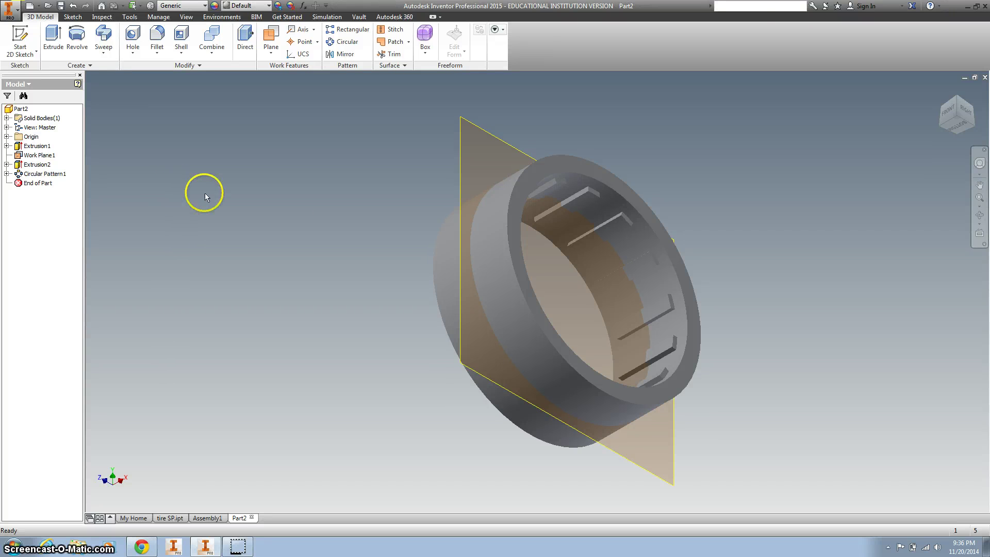
# Step: Start a new 2D sketch on the middle work plane, Work Plane1
pyautogui.click(957, 119)
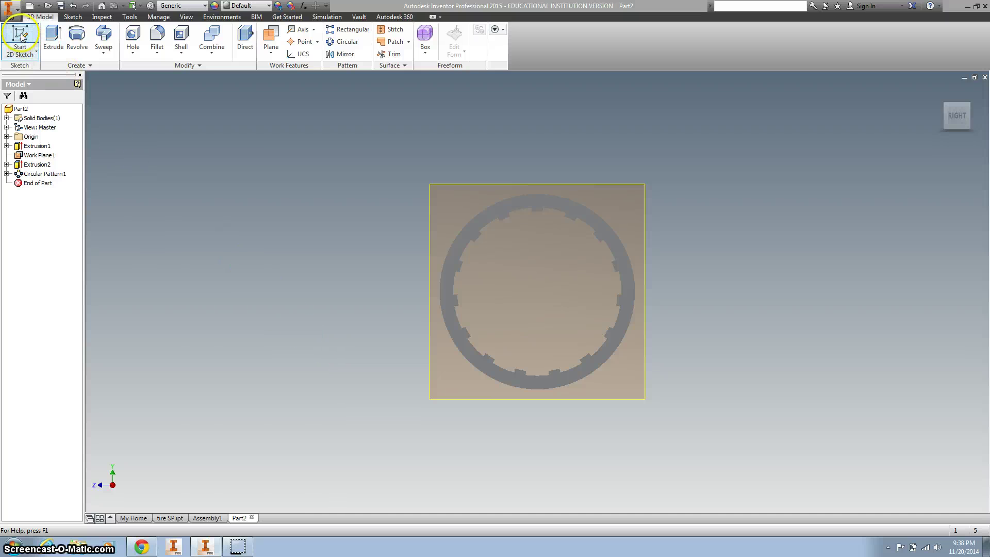
pyautogui.click(22, 35)
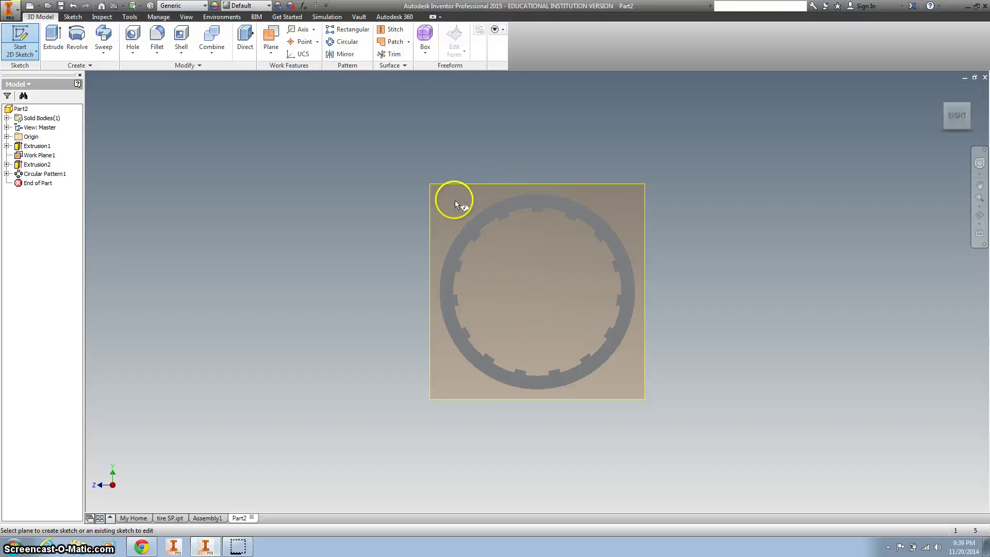
pyautogui.moveTo(953, 112)
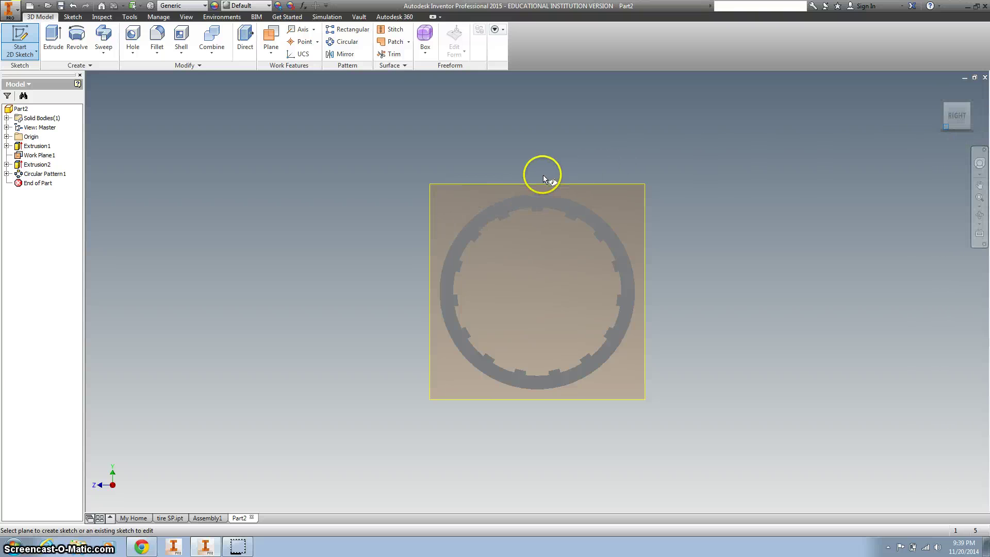
pyautogui.press('F6')
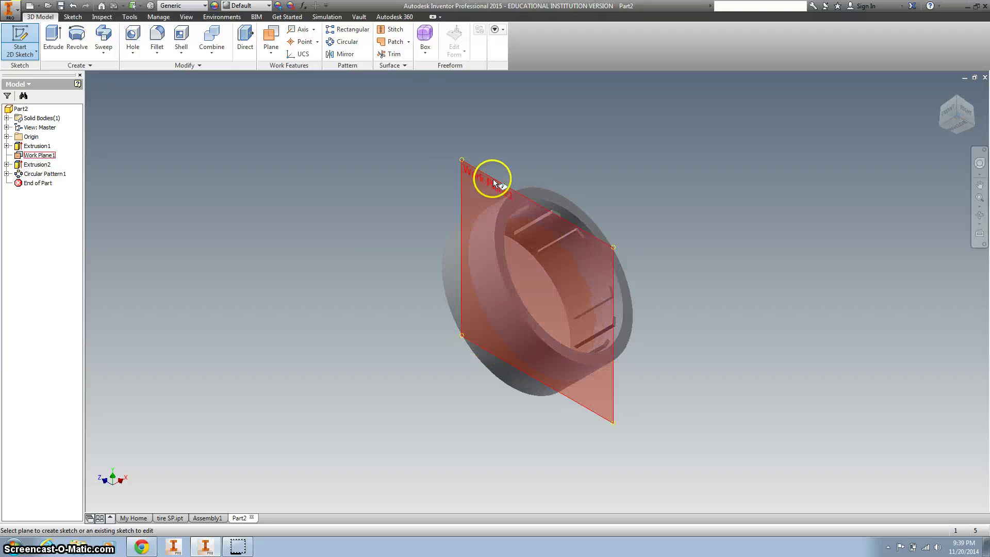
pyautogui.click(493, 179)
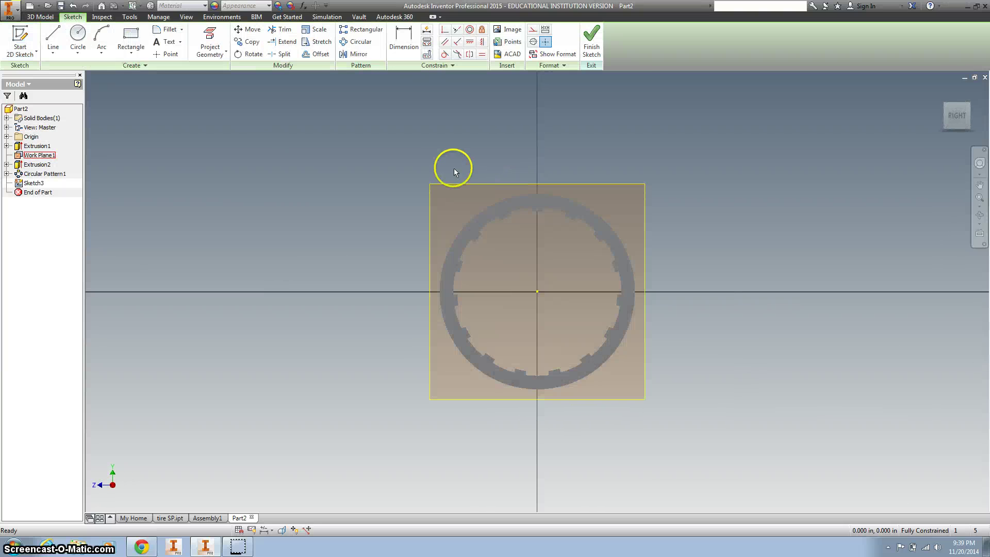
# Step: Project the ring's inner edge, offset it 0.03 in, and finish the sketch
pyautogui.click(210, 36)
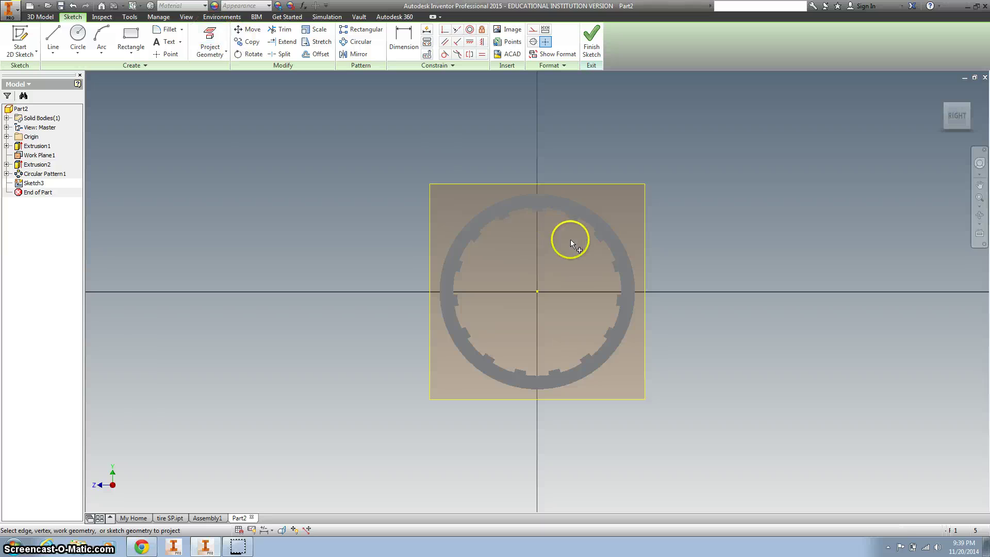
pyautogui.click(616, 235)
pyautogui.click(323, 54)
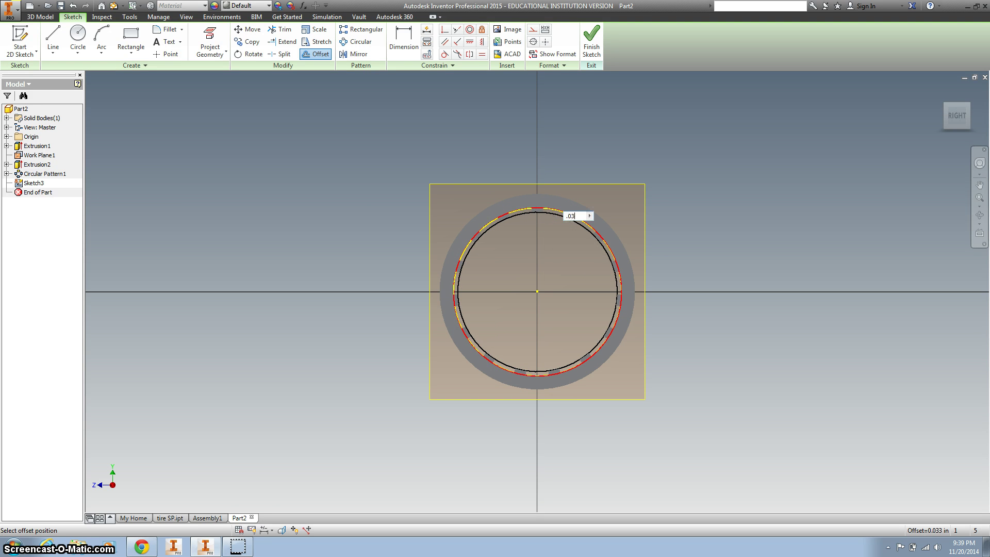
pyautogui.write('.03')
pyautogui.press('Return')
pyautogui.click(553, 217)
pyautogui.scroll(5, 554, 217)
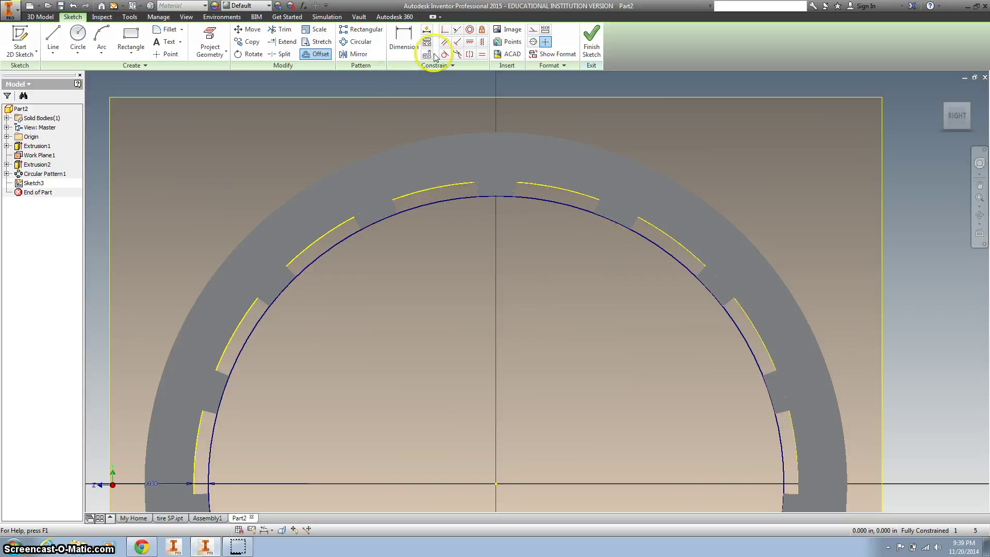
pyautogui.click(592, 46)
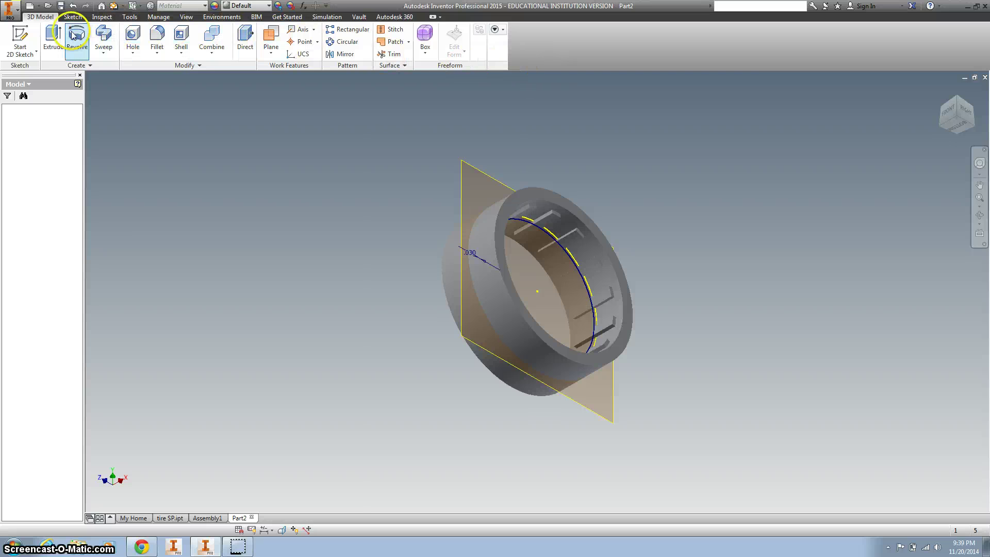
# Step: Extrude the thin band between the circles symmetrically 0.025 in as the centre ridge
pyautogui.click(52, 35)
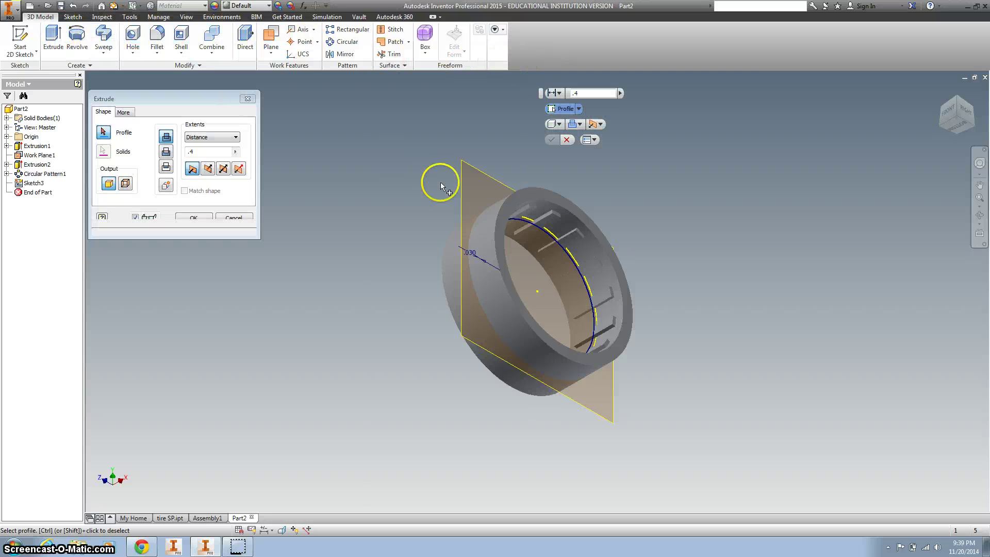
pyautogui.click(528, 217)
pyautogui.click(513, 231)
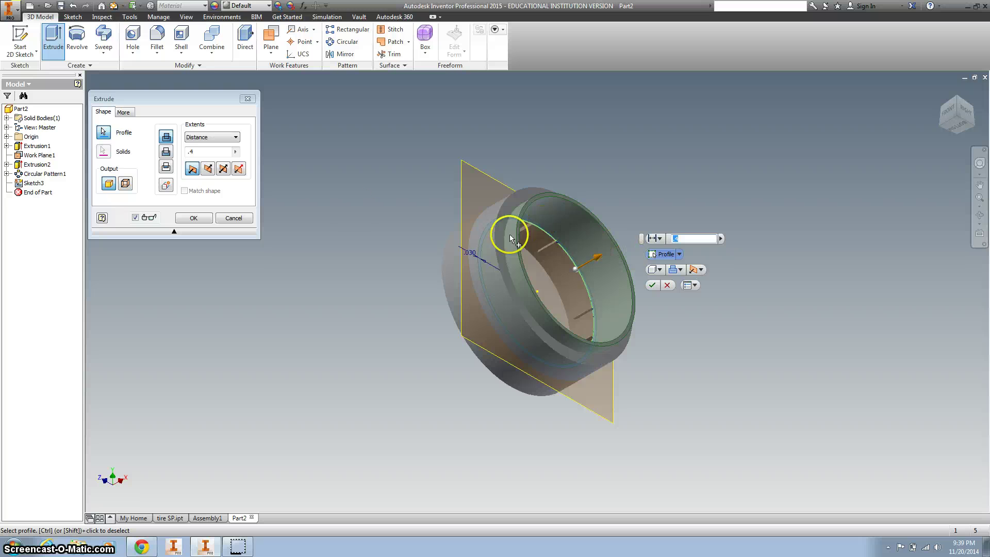
pyautogui.click(221, 169)
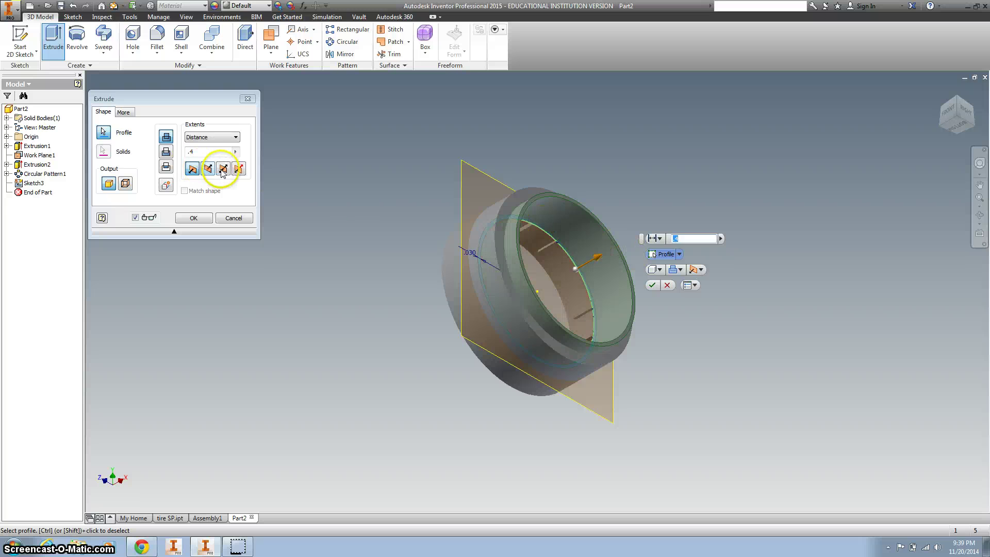
pyautogui.click(184, 152)
pyautogui.write('.025')
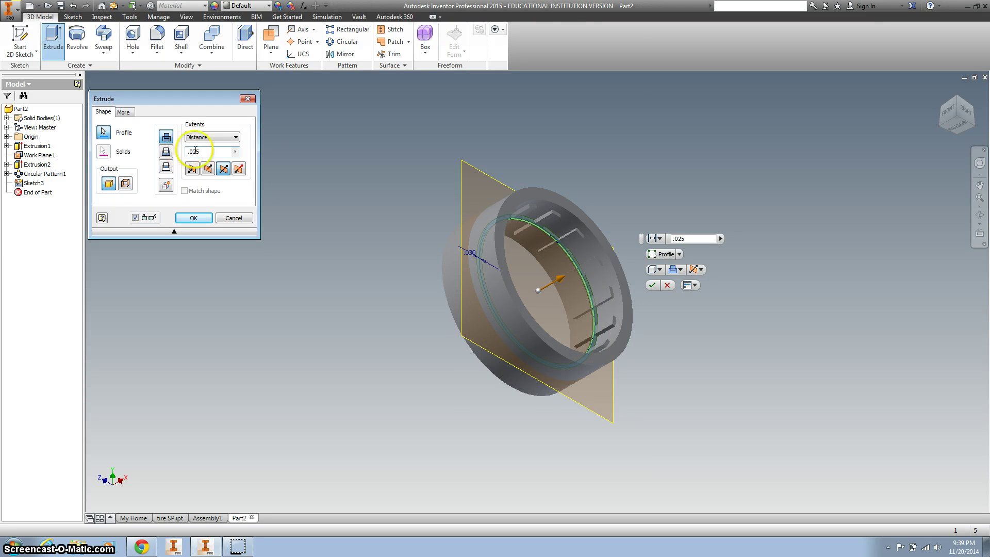
pyautogui.click(193, 218)
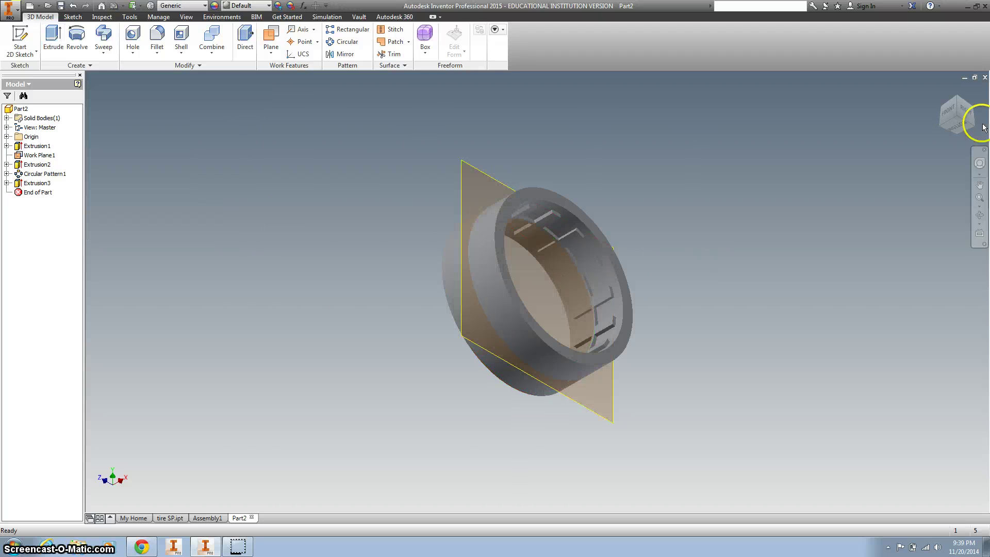
pyautogui.click(942, 92)
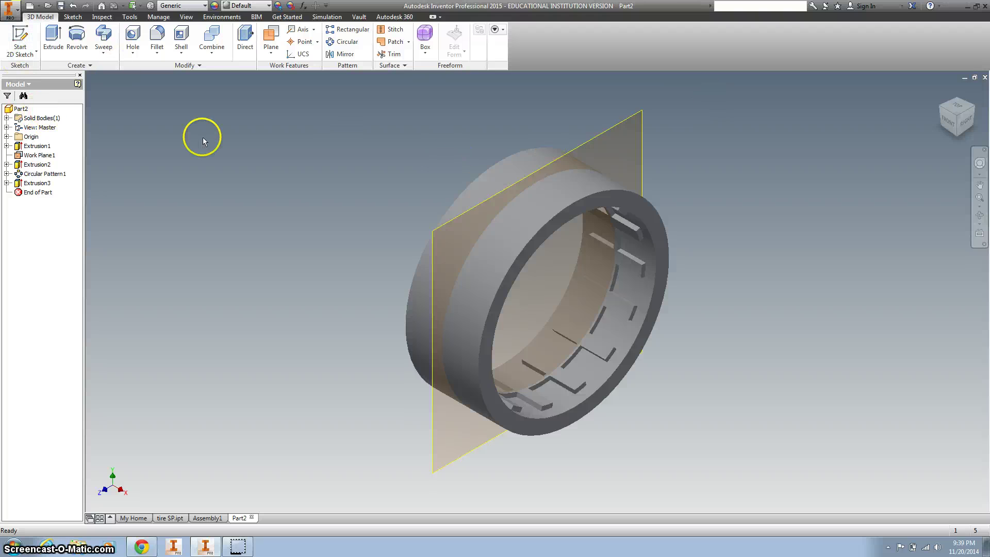
# Step: Hide Work Plane1 and assign the Rubber, Black material to the part
pyautogui.rightClick(31, 159)
pyautogui.click(58, 239)
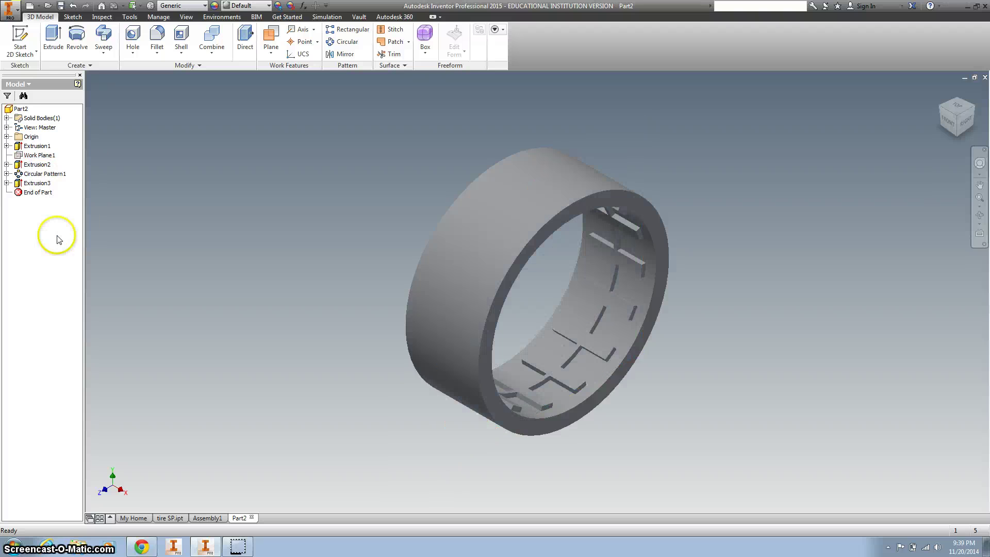
pyautogui.click(151, 7)
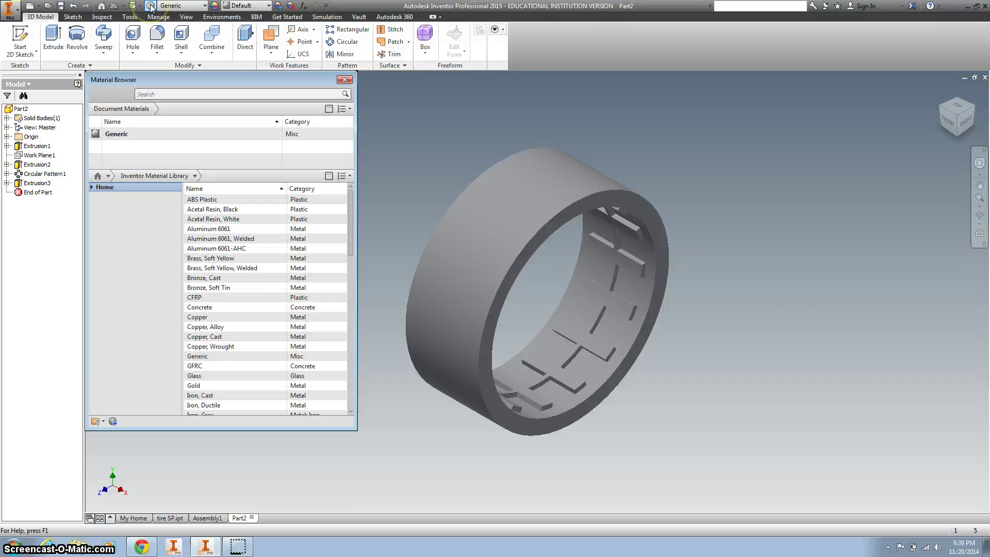
pyautogui.click(205, 93)
pyautogui.write('rubber')
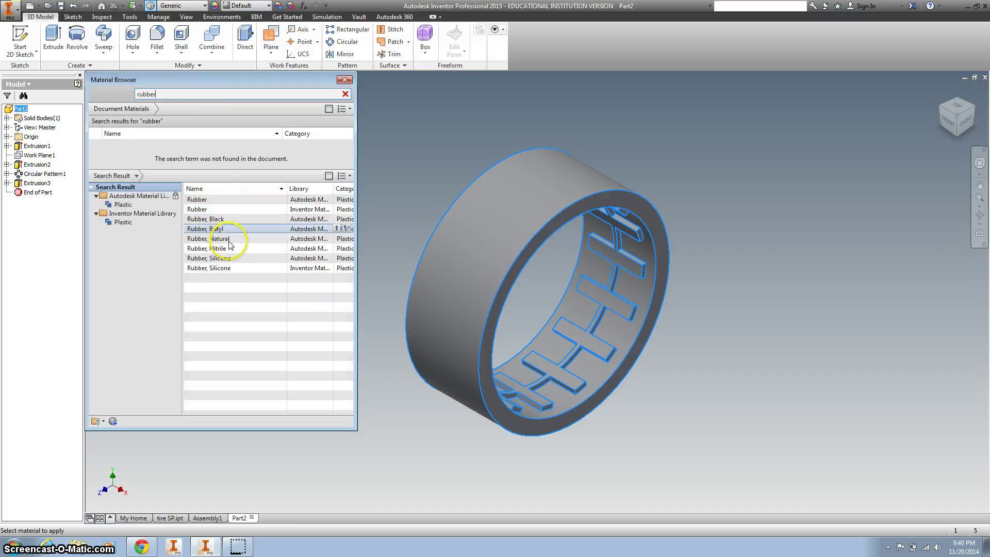
pyautogui.click(337, 219)
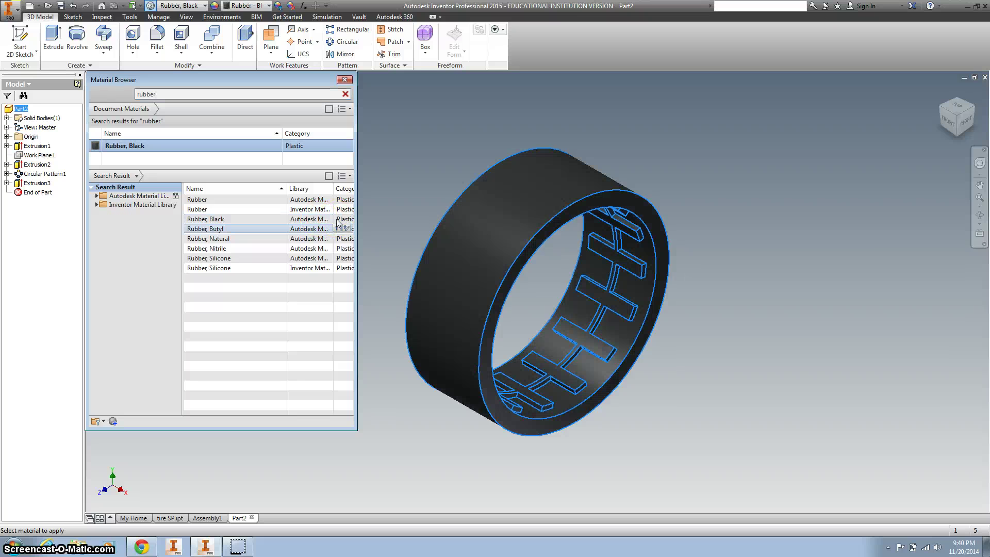
pyautogui.click(345, 80)
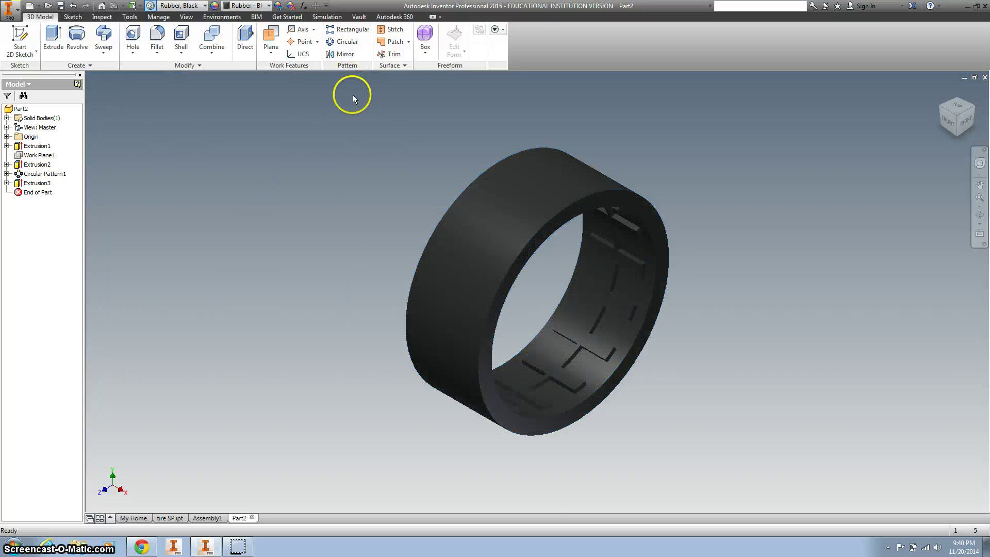
# Step: Open Save As for the part and enter the file name 'Tire SP'
pyautogui.click(10, 9)
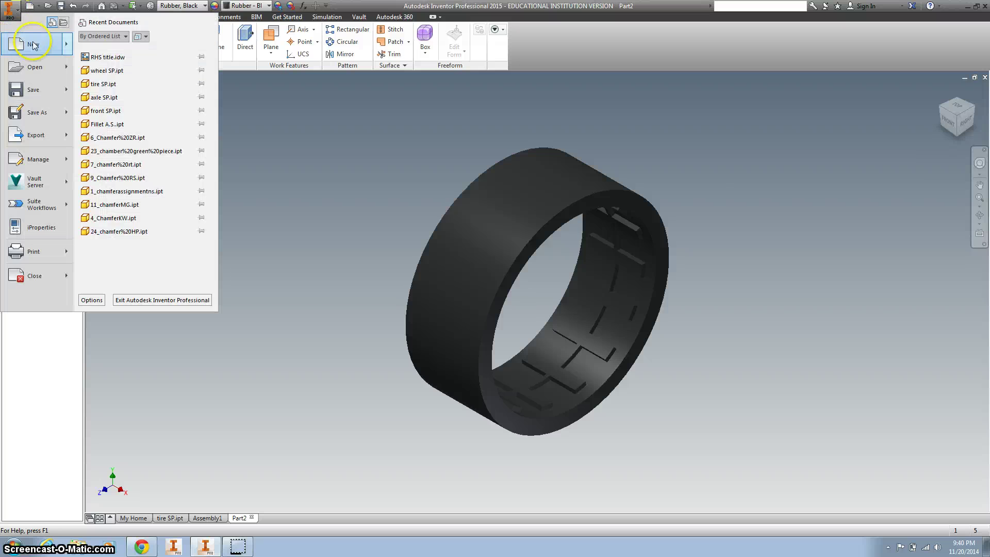
pyautogui.click(37, 113)
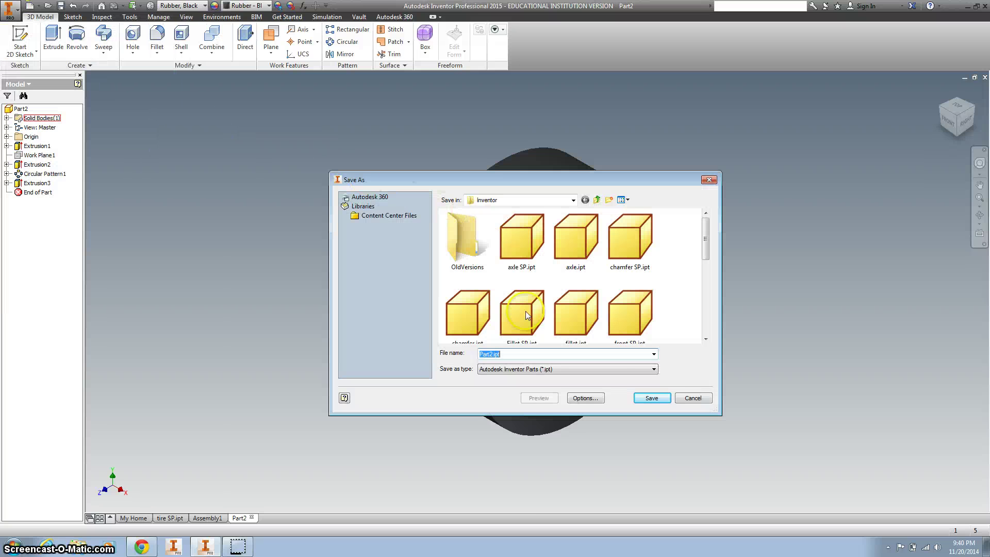
pyautogui.write('Tire SP')
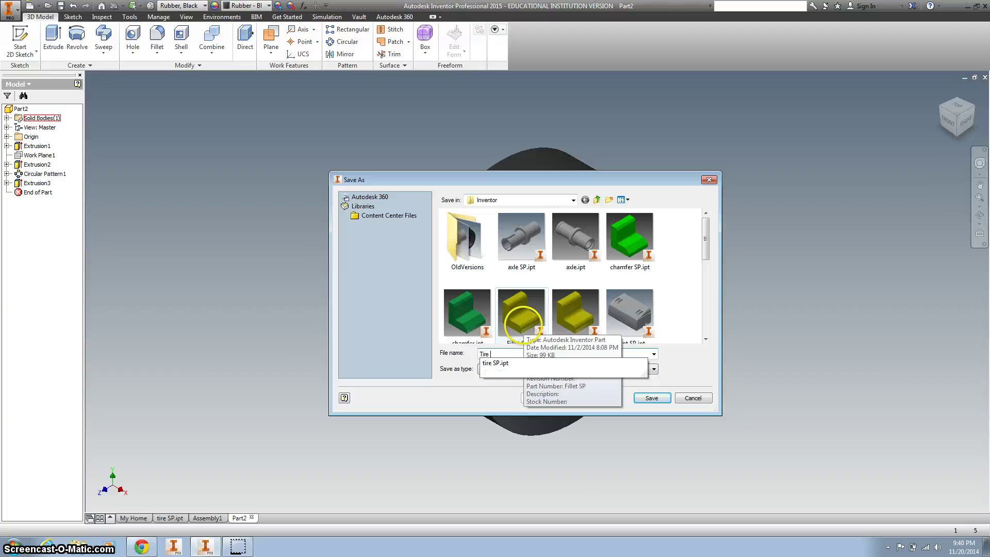